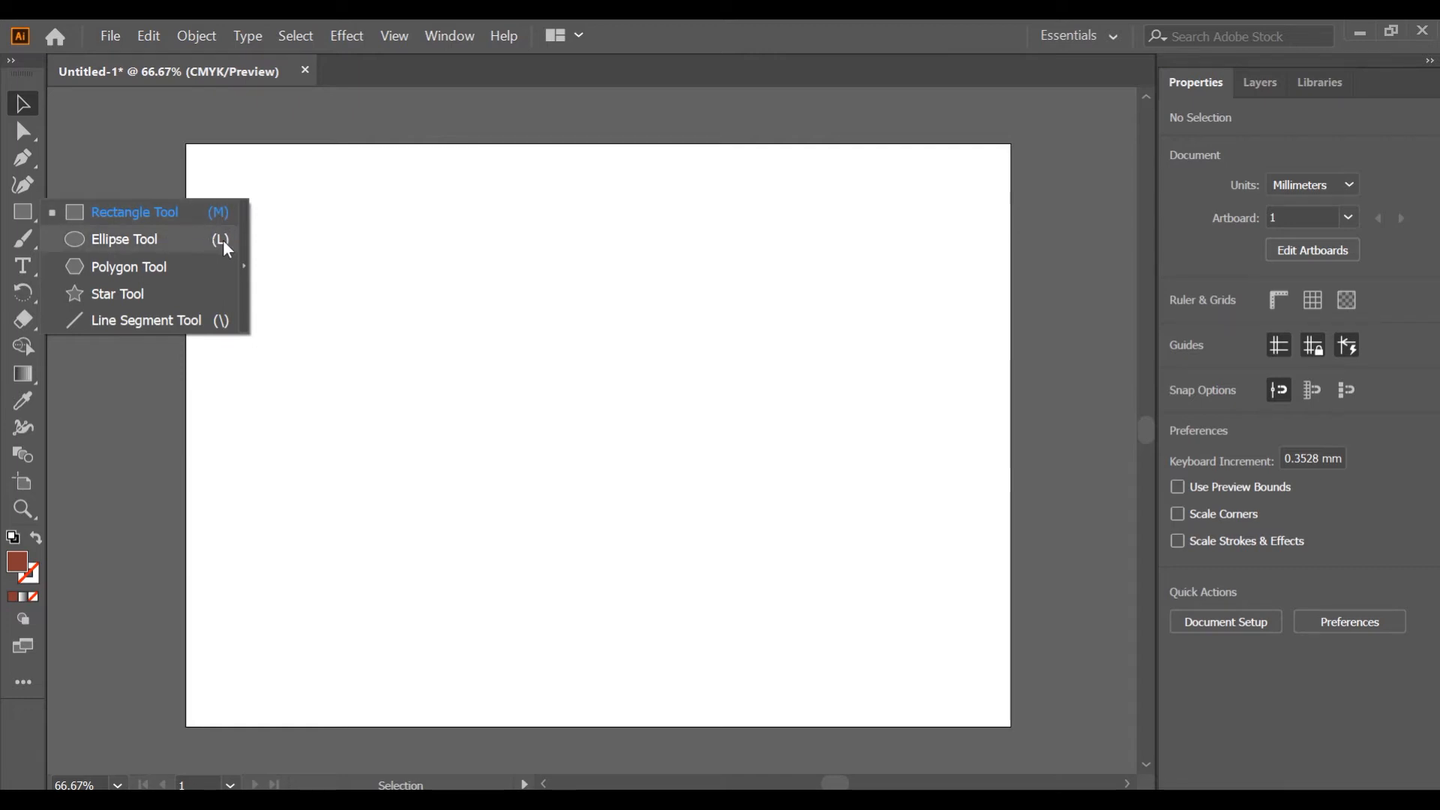
Draw two rectangles with the Rectangle tool, the lower one about 80 by 47 mm.
click(144, 210)
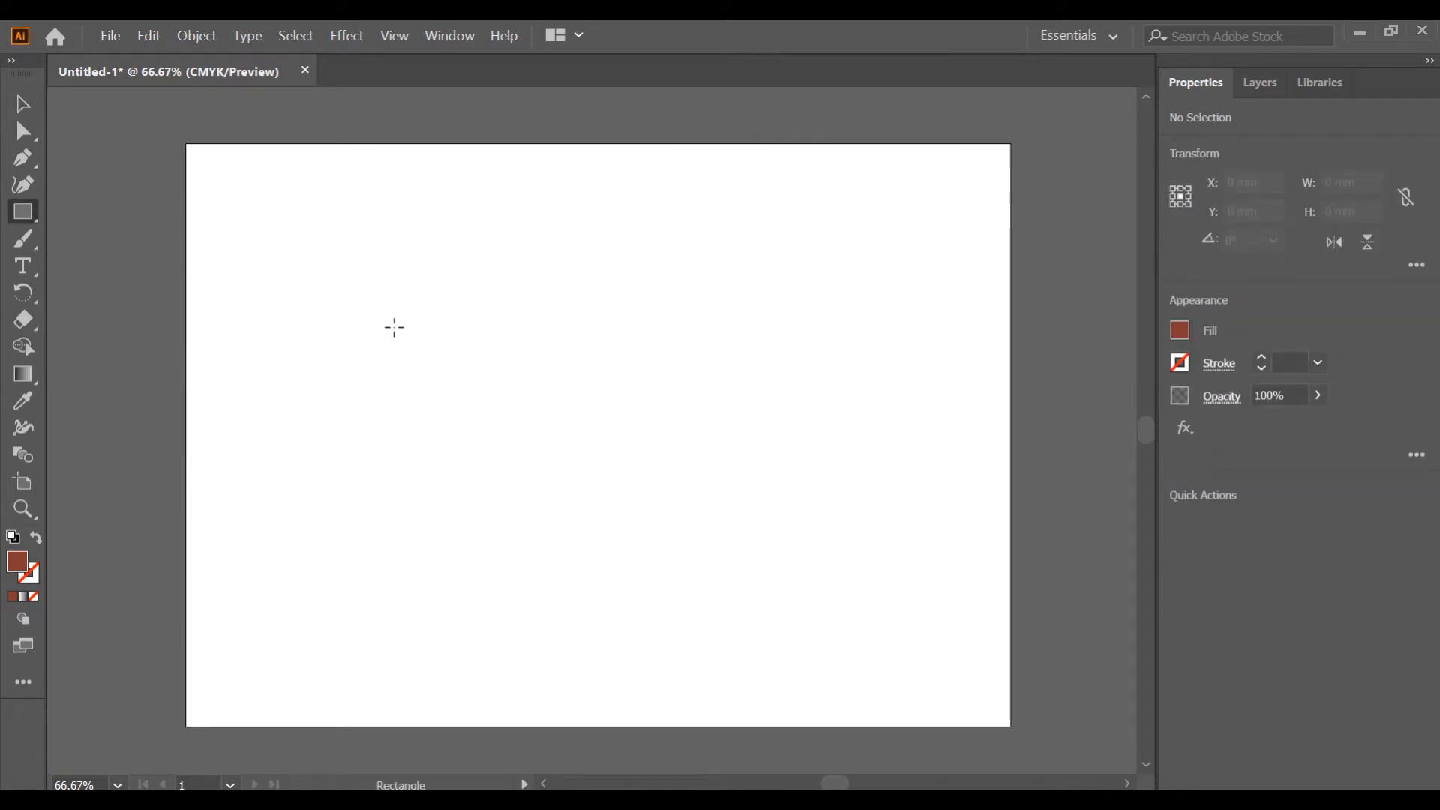
mouse_move(271, 195)
mouse_down()
mouse_move(300, 222)
mouse_move(559, 337)
mouse_up()
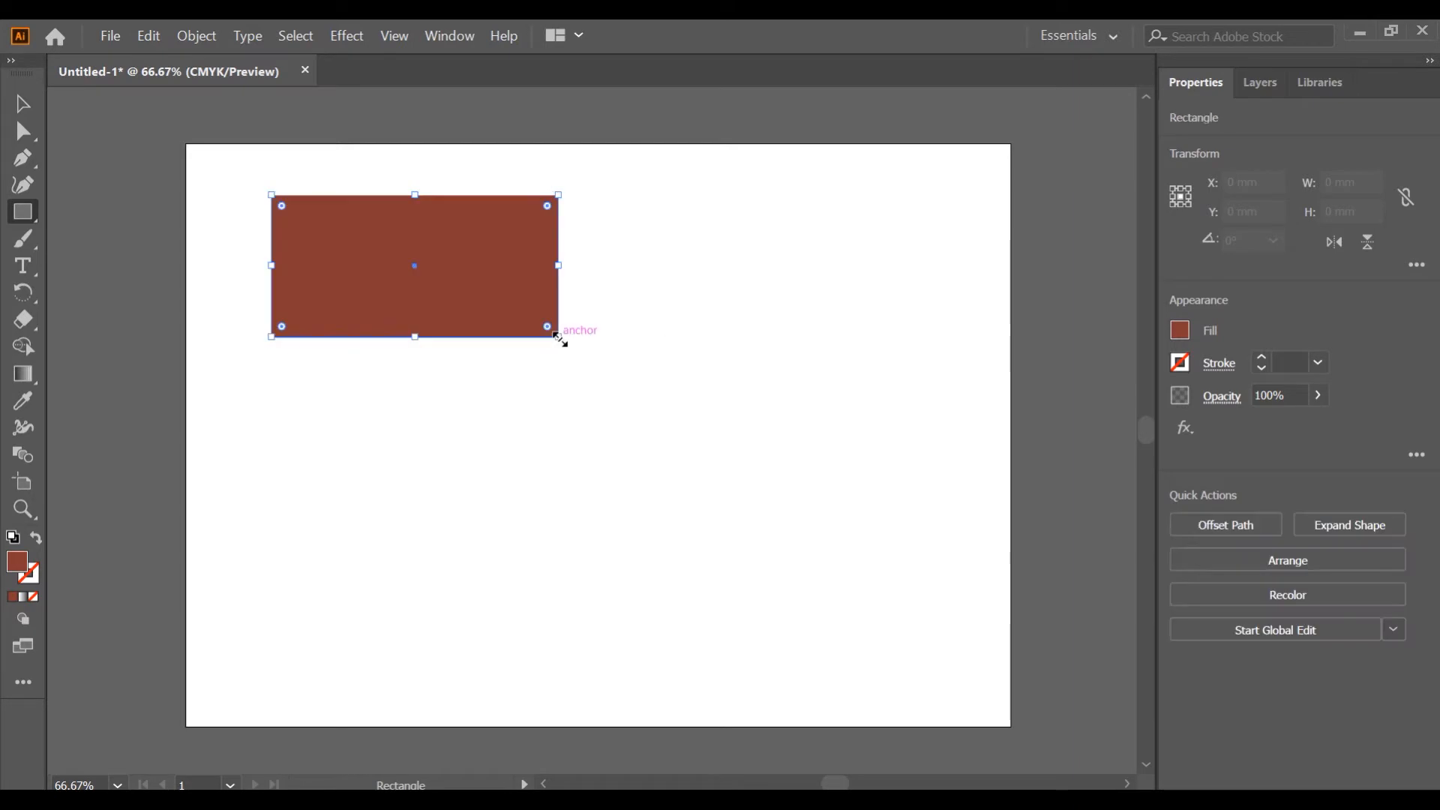
drag(336, 435, 559, 566)
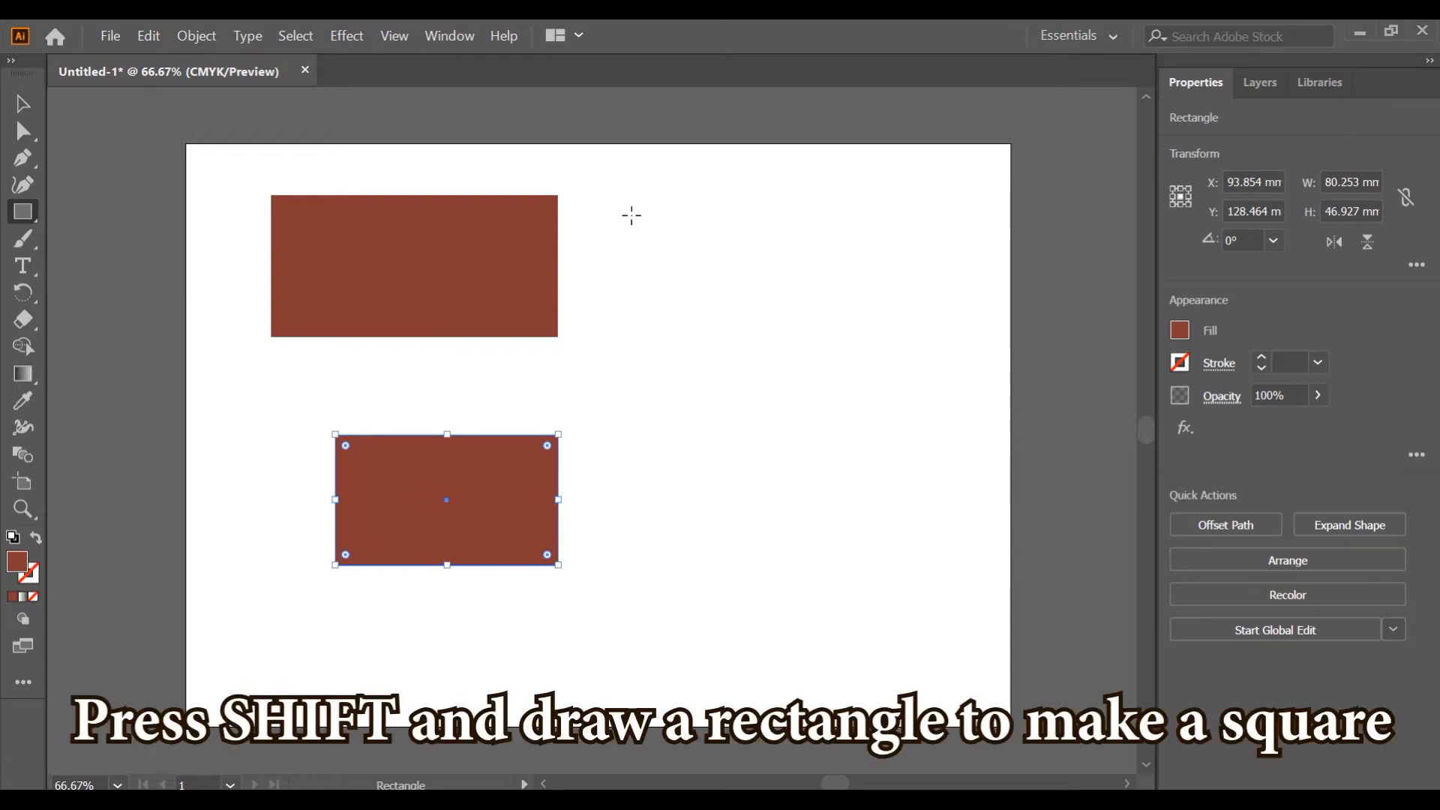
Draw a square about 61 mm wide, and a second square about 78 mm wide drawn outward from its centre.
drag(631, 216, 766, 384)
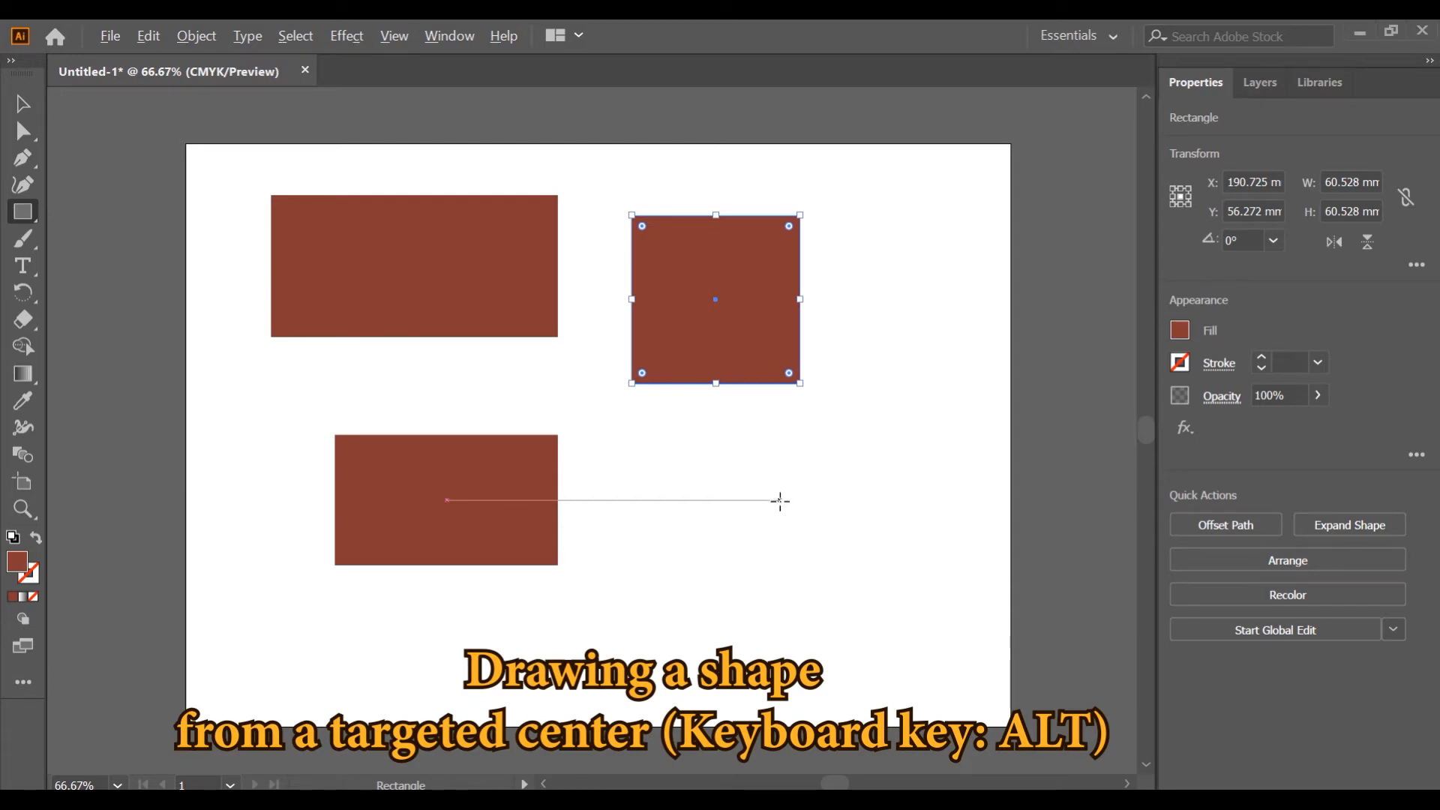
drag(783, 499, 892, 593)
key(alt+shift)
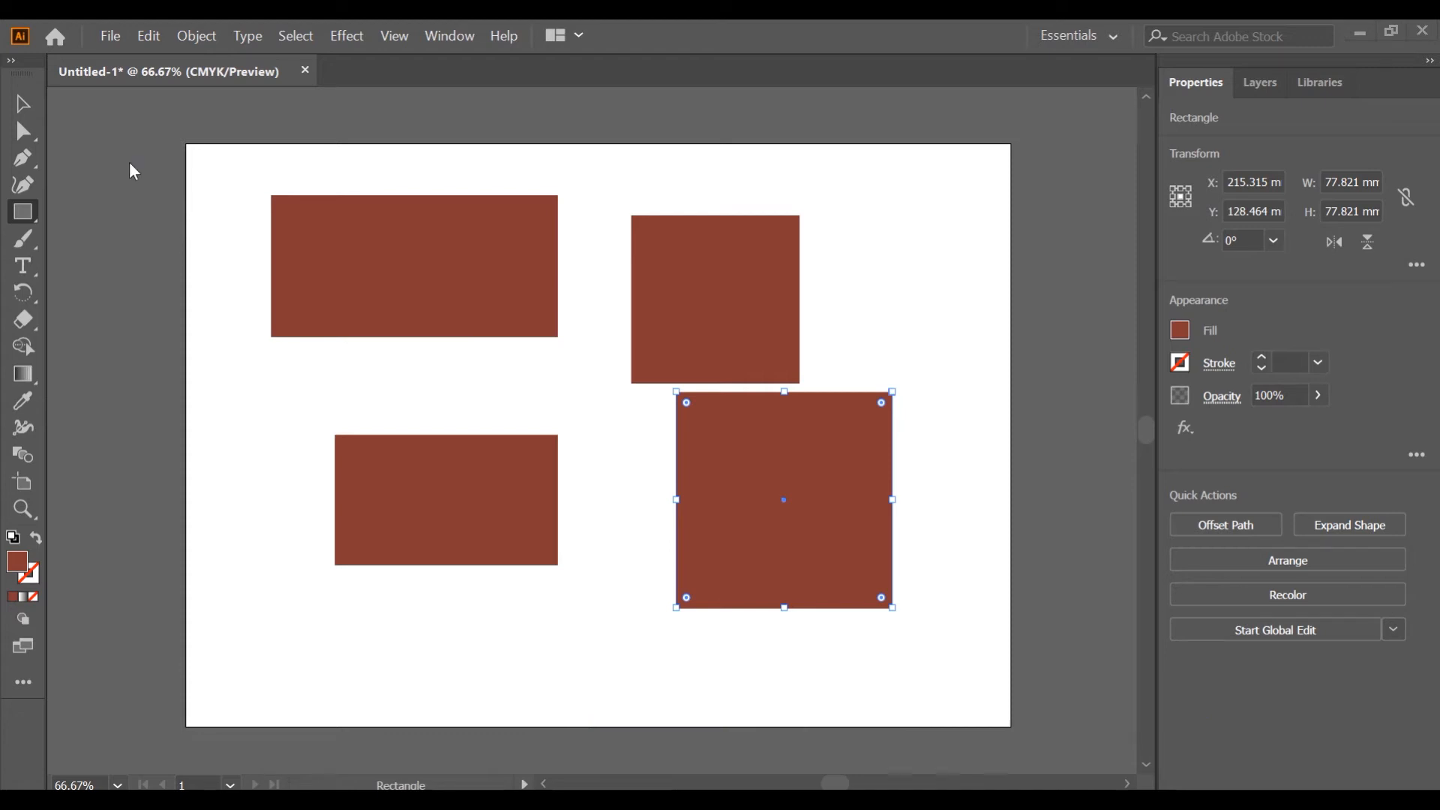
Select each of the four shapes in turn with the Selection tool, then deselect.
click(29, 102)
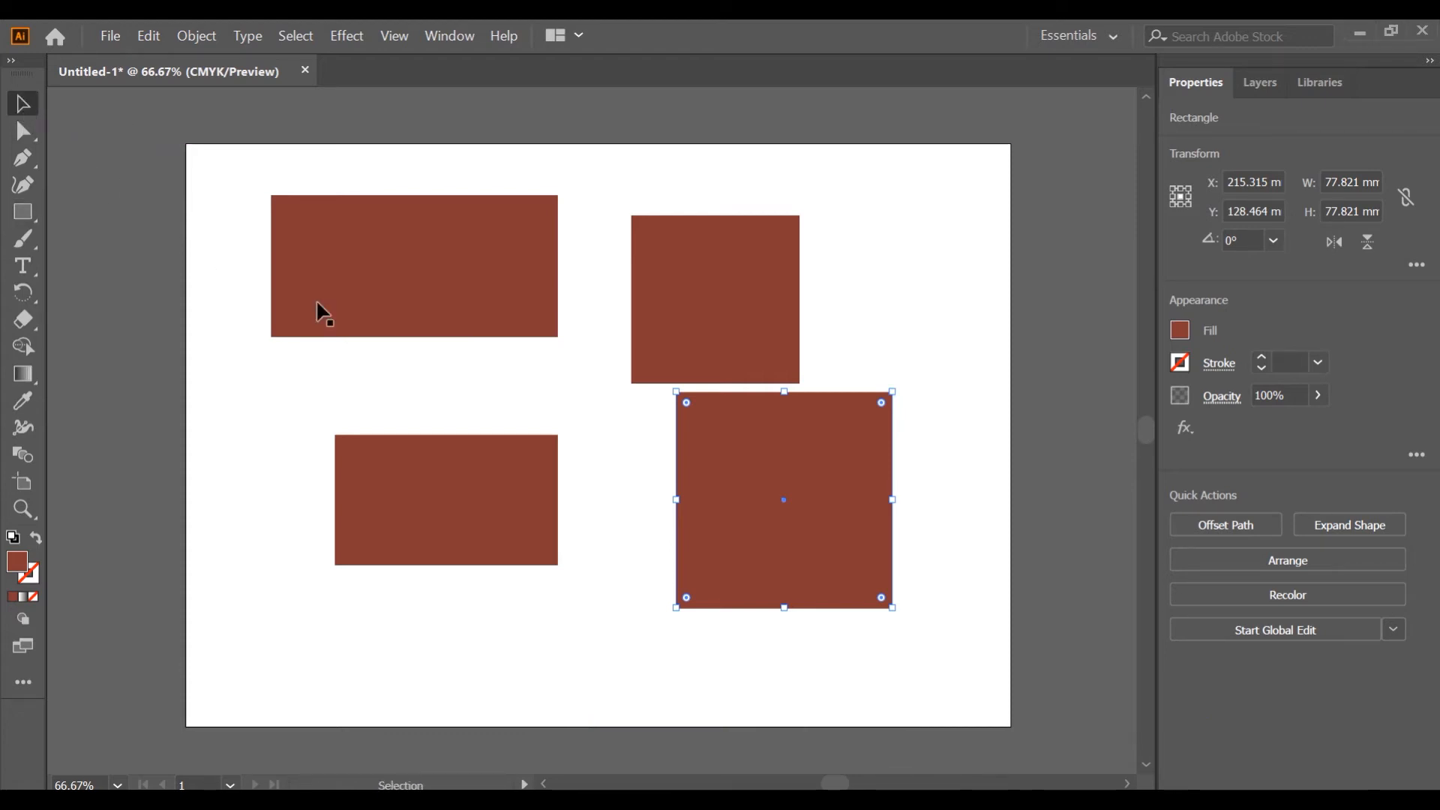
click(340, 294)
click(403, 481)
click(668, 267)
click(714, 484)
click(73, 124)
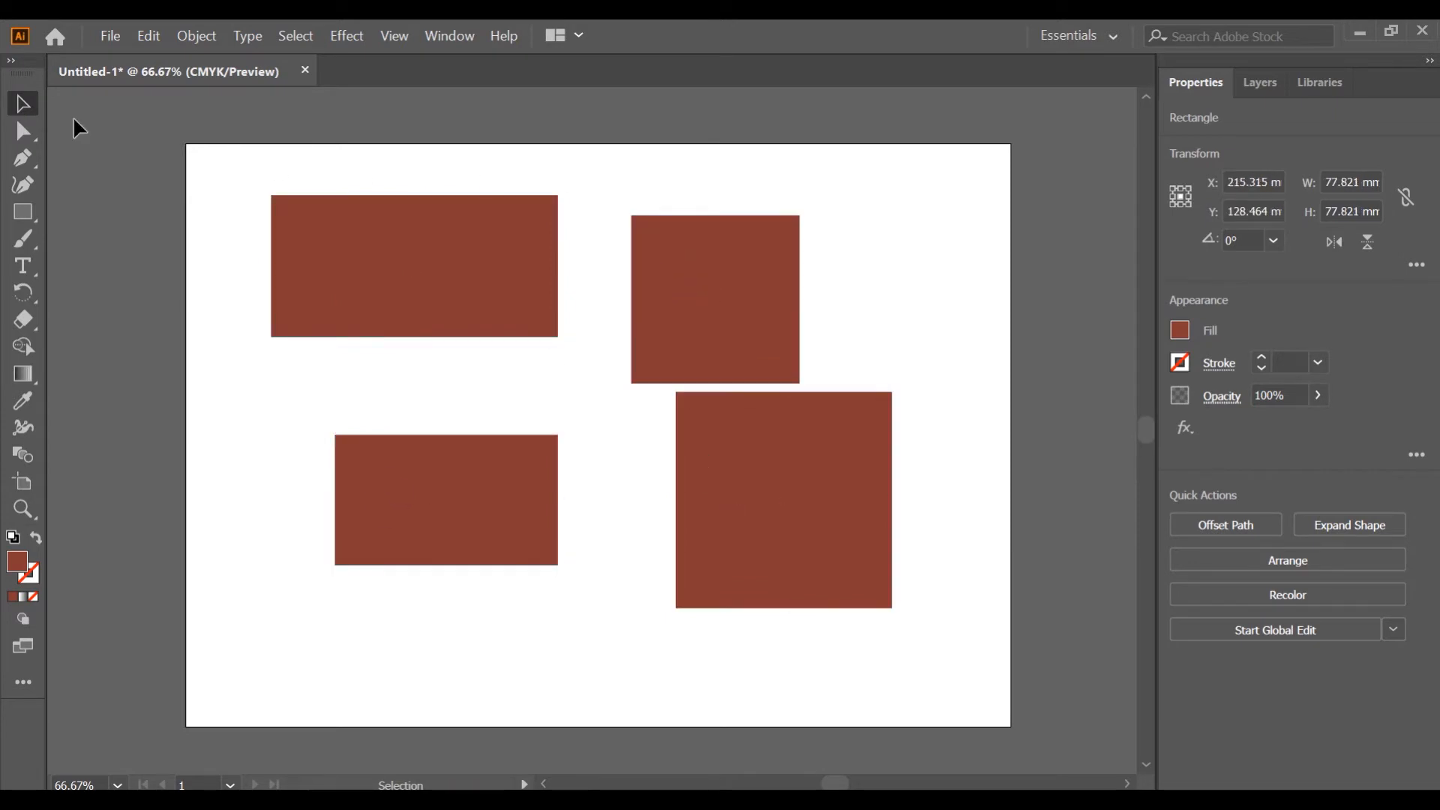
Move the upper rectangle slightly up and left and stretch it to about 98 by 77 mm.
click(360, 232)
drag(358, 223, 308, 215)
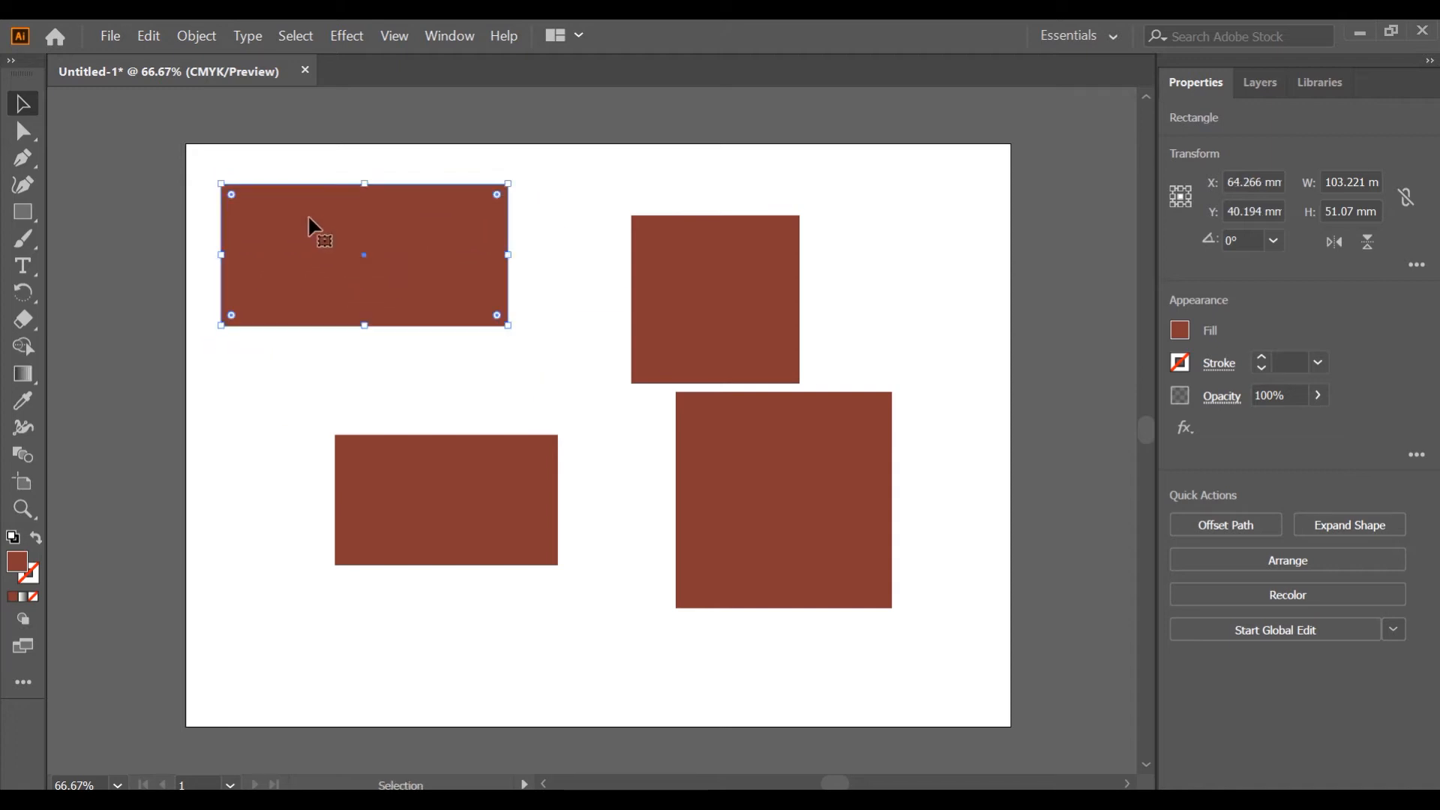
drag(510, 327, 492, 398)
click(537, 278)
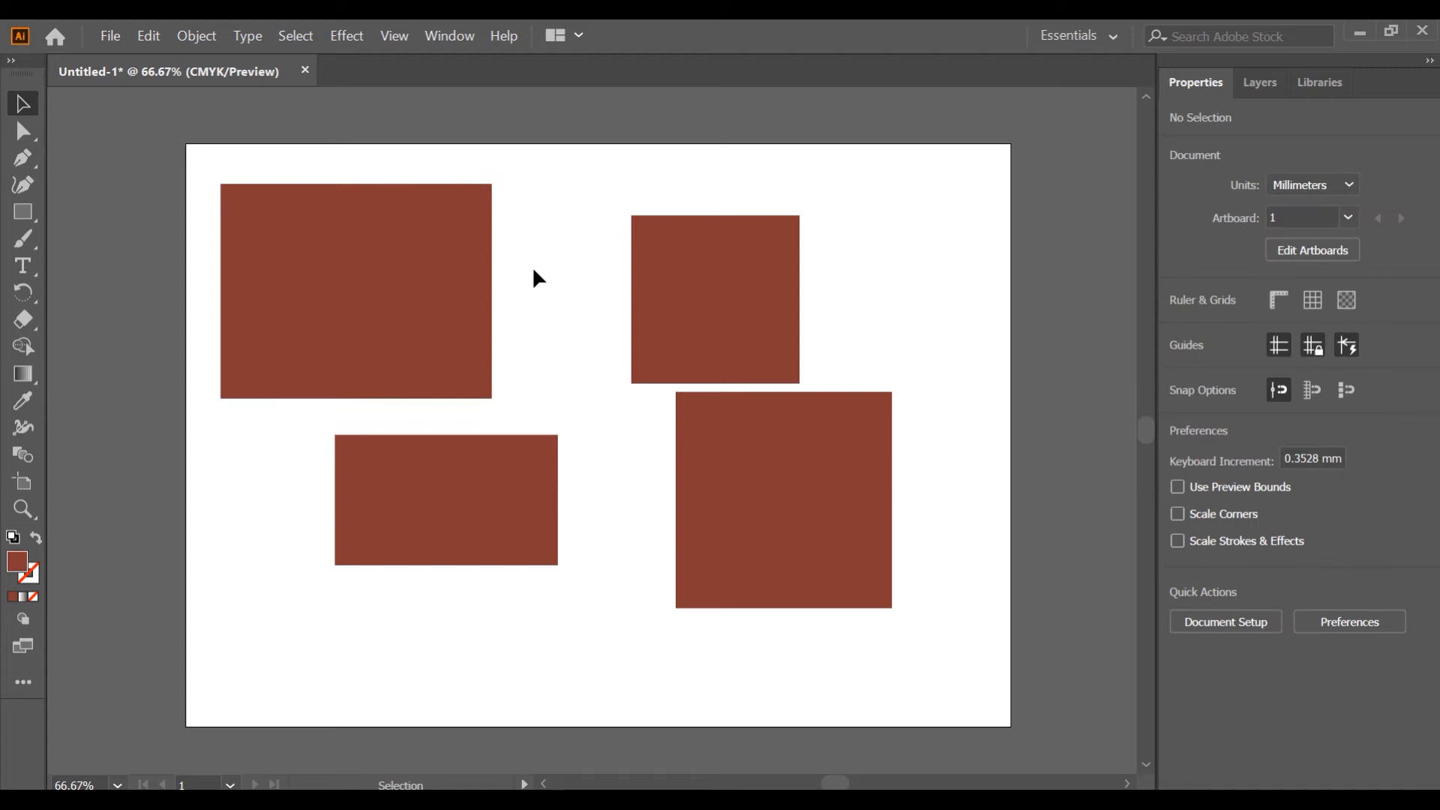
Delete both rectangles.
click(455, 247)
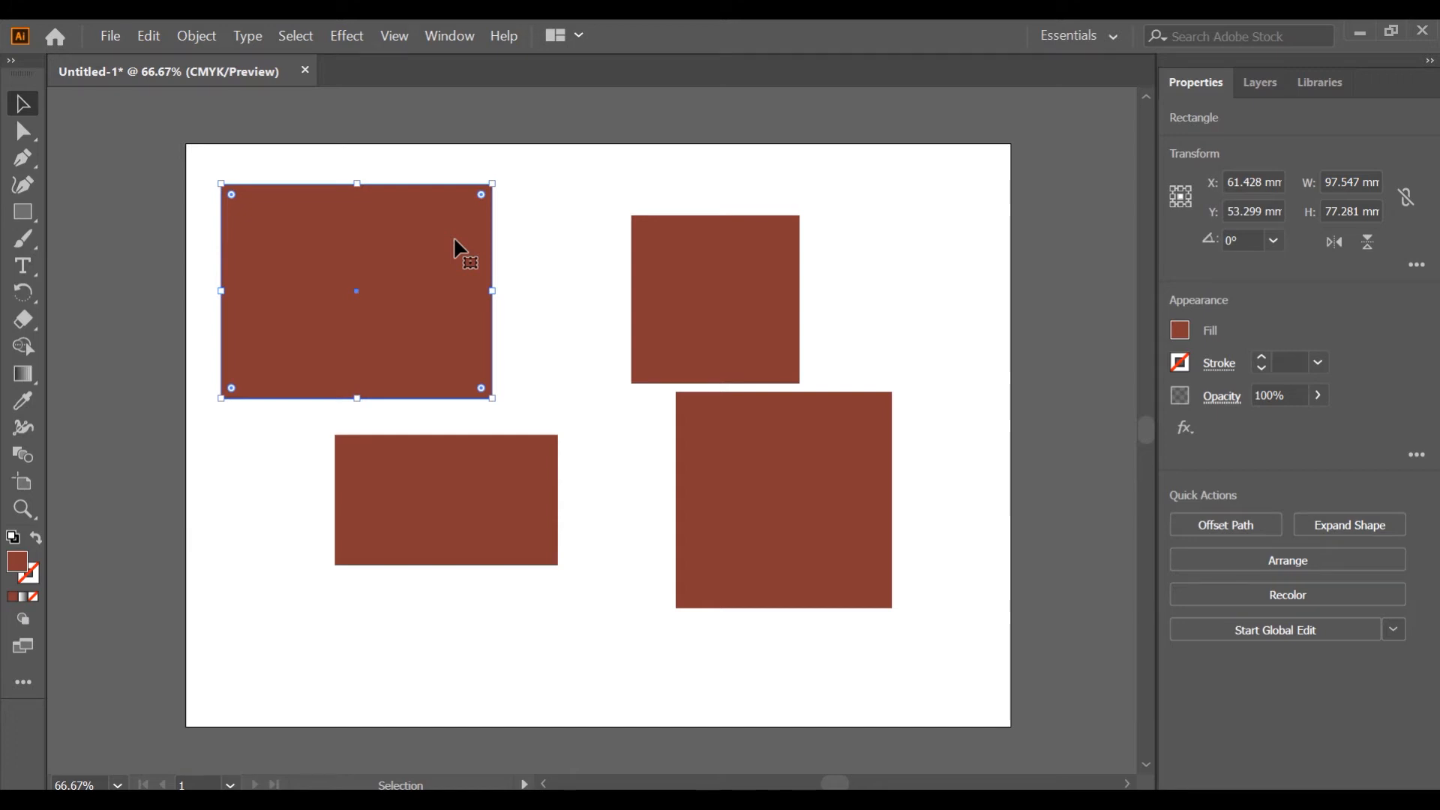
key(Delete)
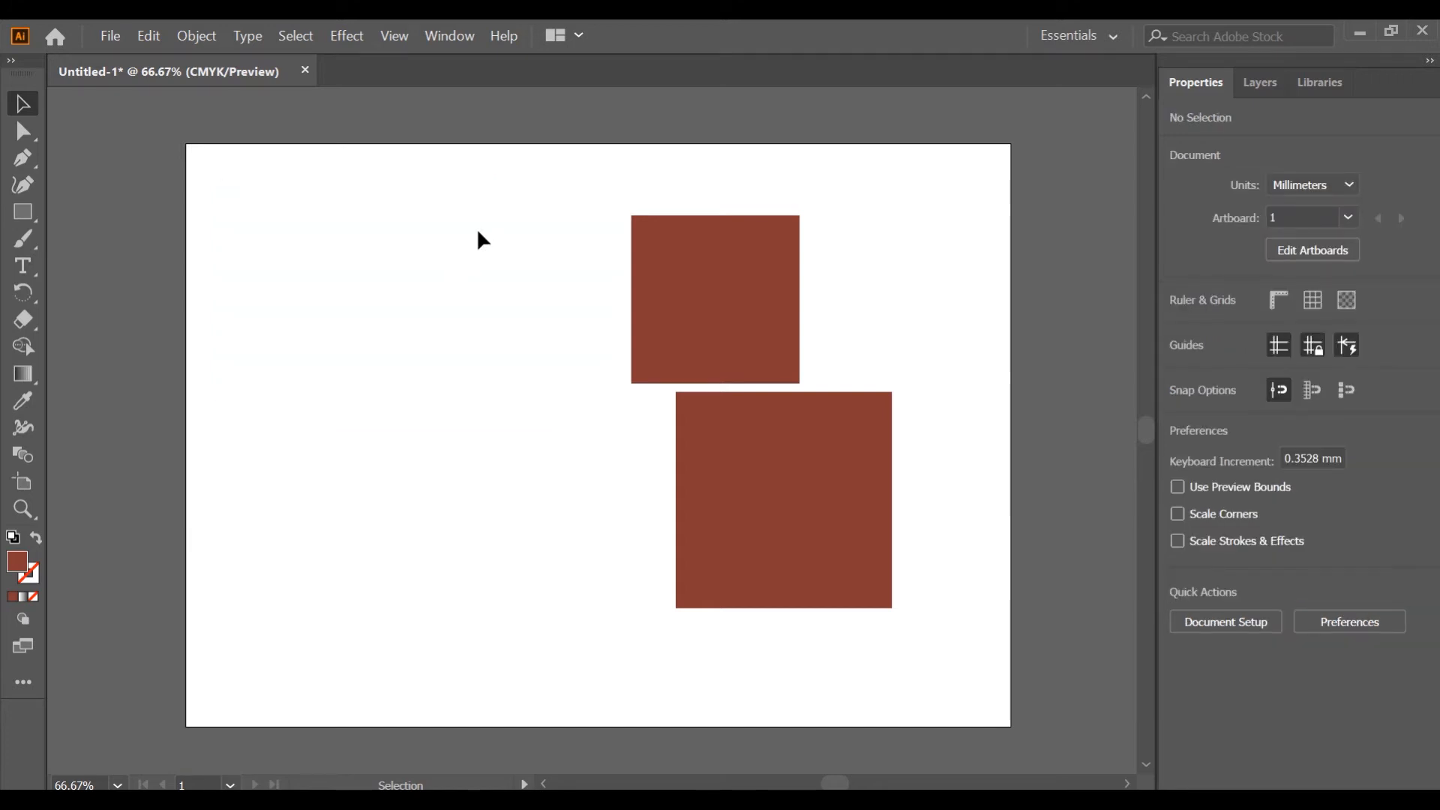
Practise selecting both squares, first with a selection marquee and then by adding them one at a time.
drag(478, 226, 736, 526)
drag(817, 625, 866, 659)
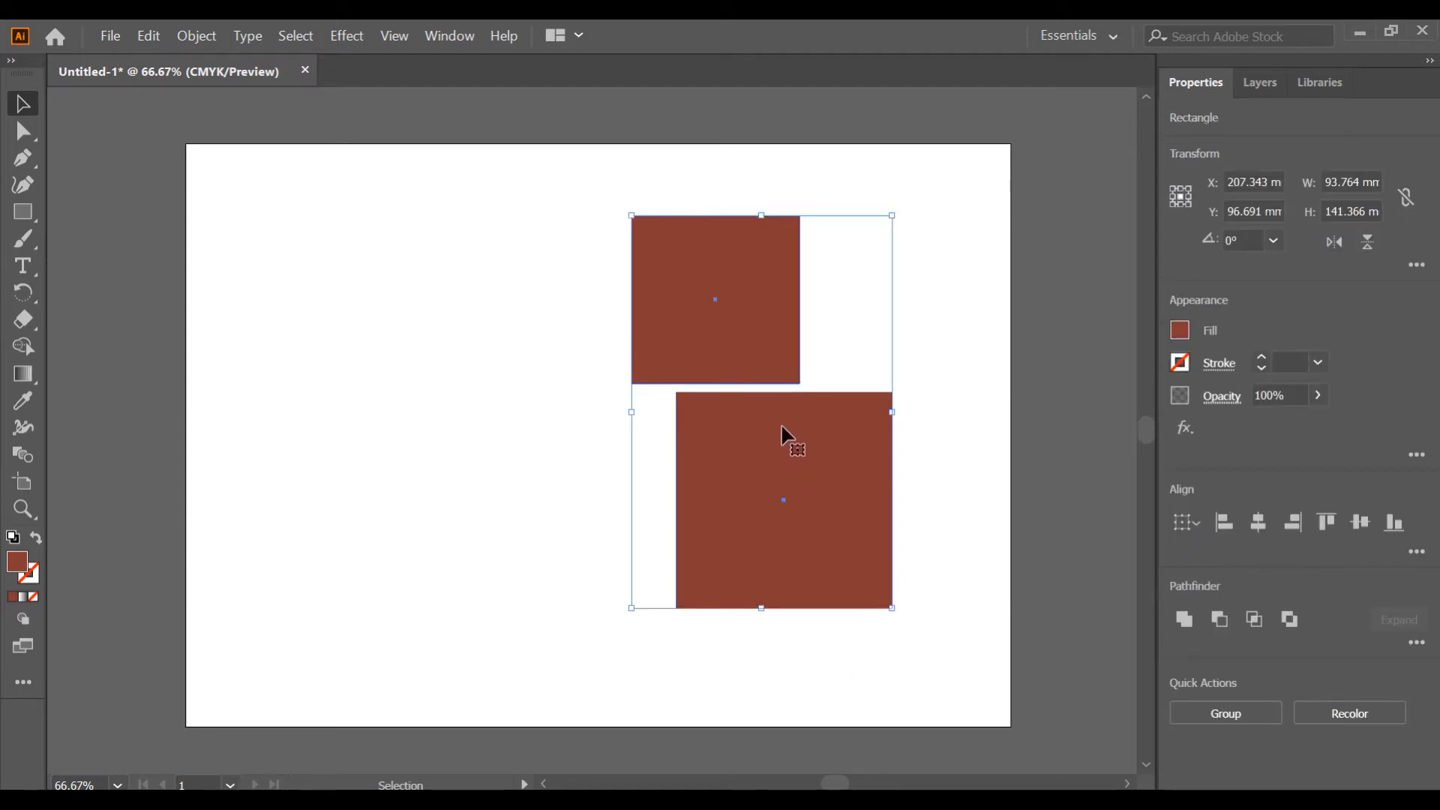
key(ctrl+shift+a)
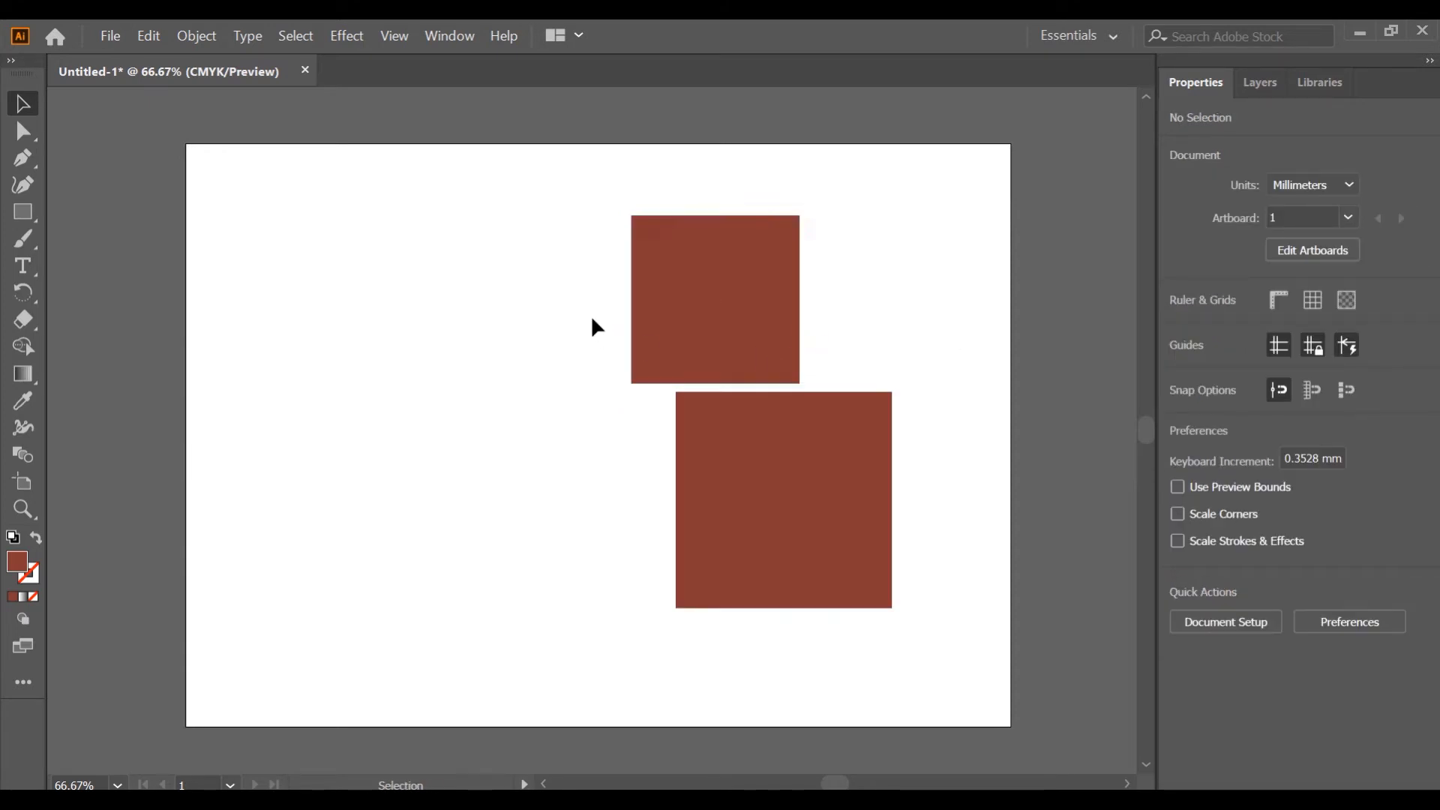
shift+click(687, 289)
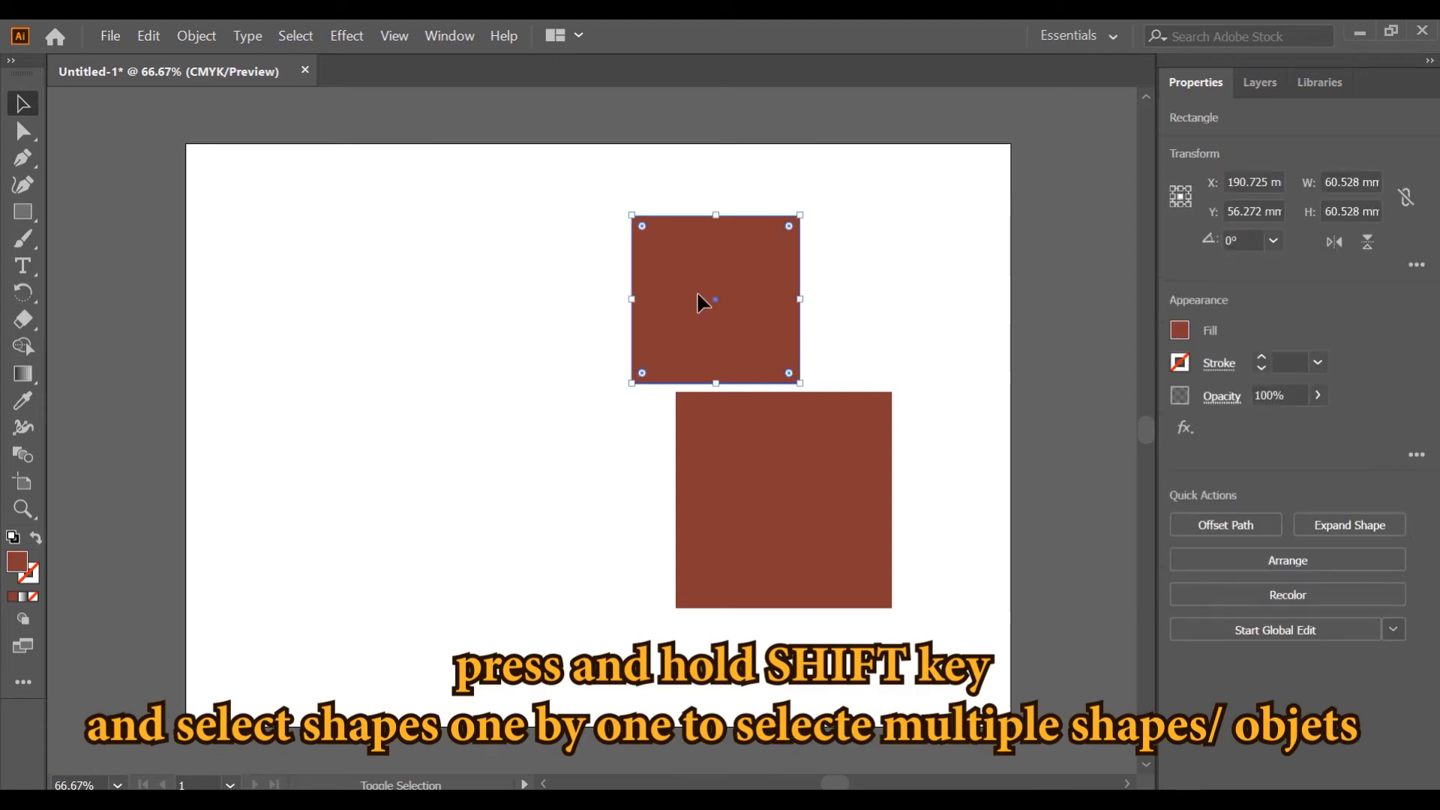
shift+click(784, 441)
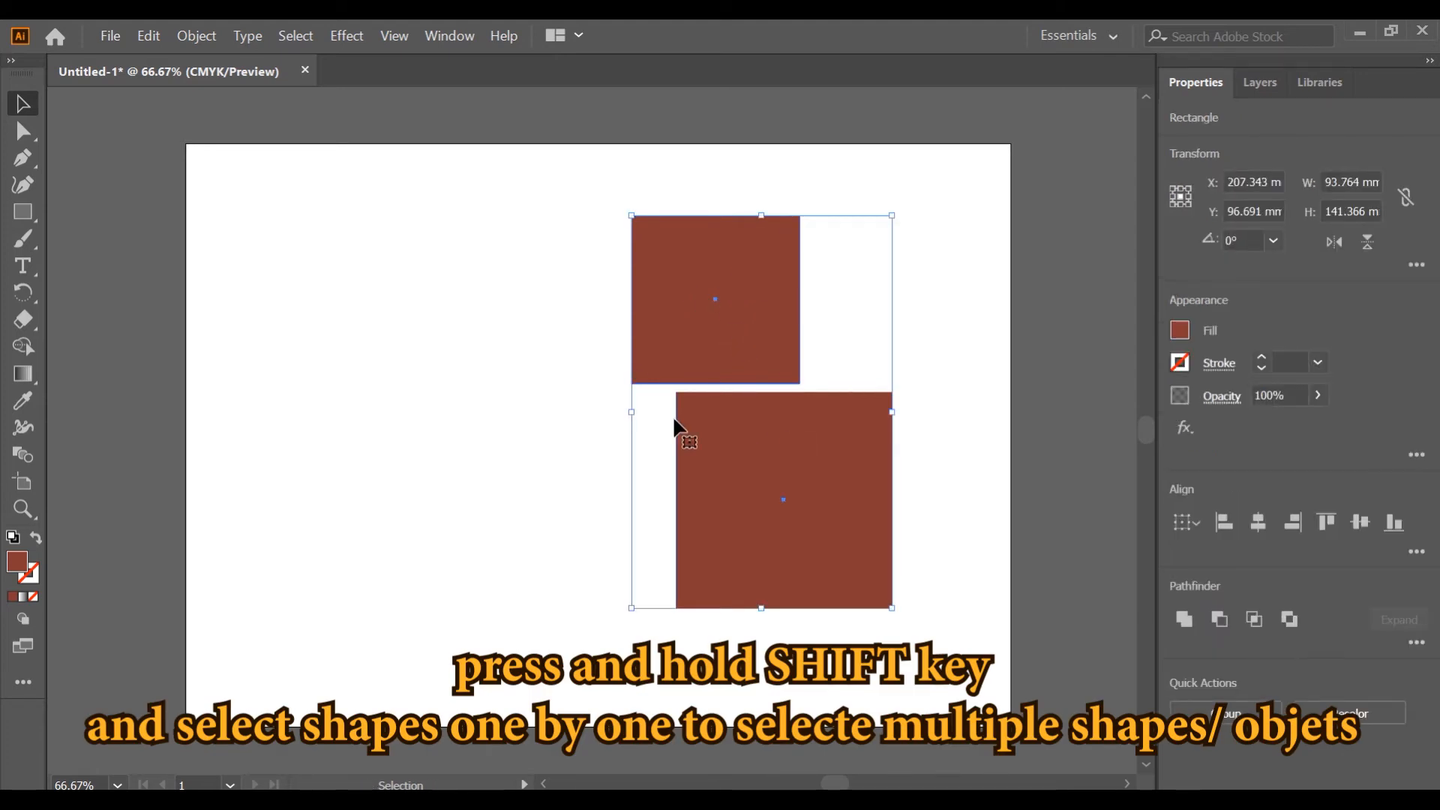
click(517, 390)
drag(683, 324, 414, 340)
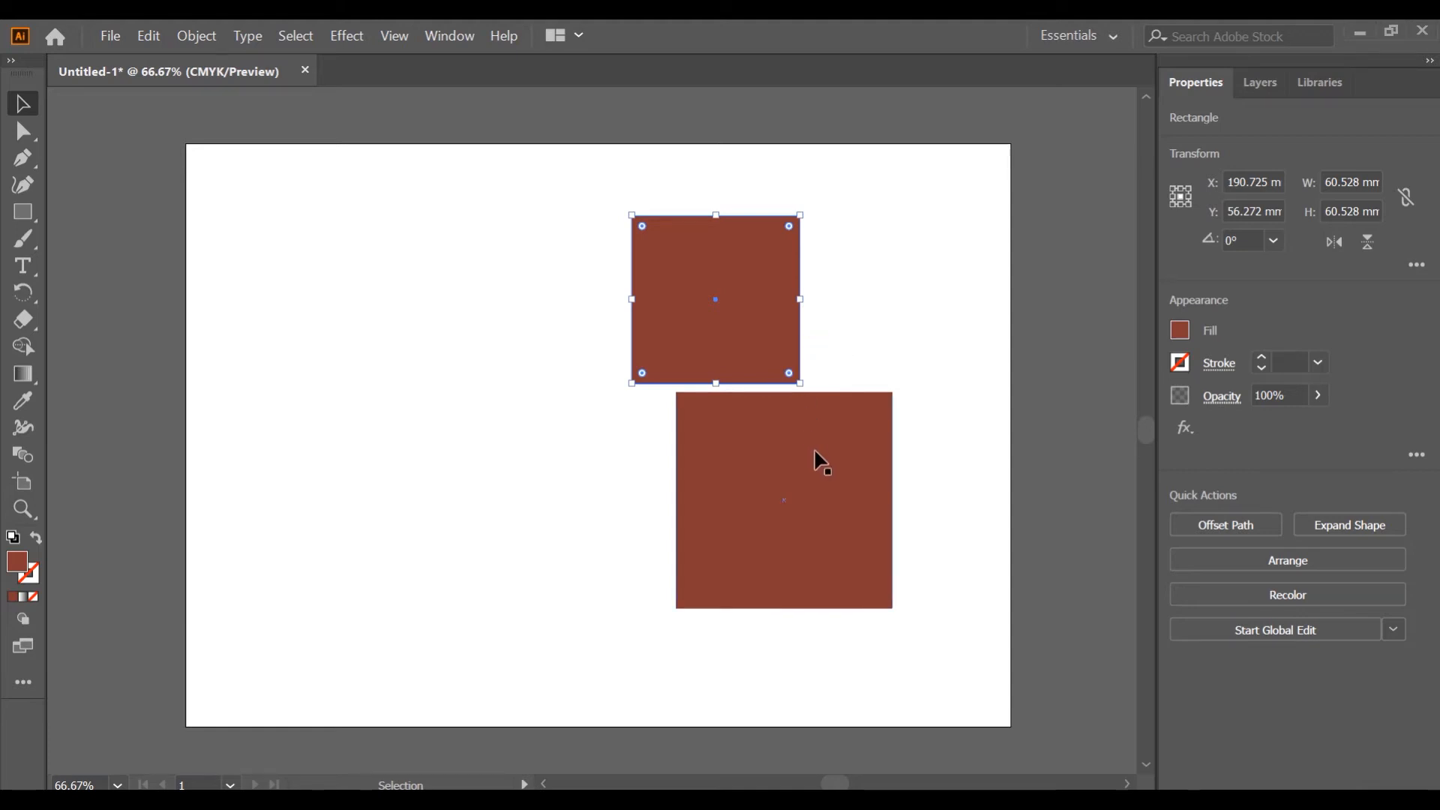
click(851, 311)
Delete the smaller square.
click(757, 343)
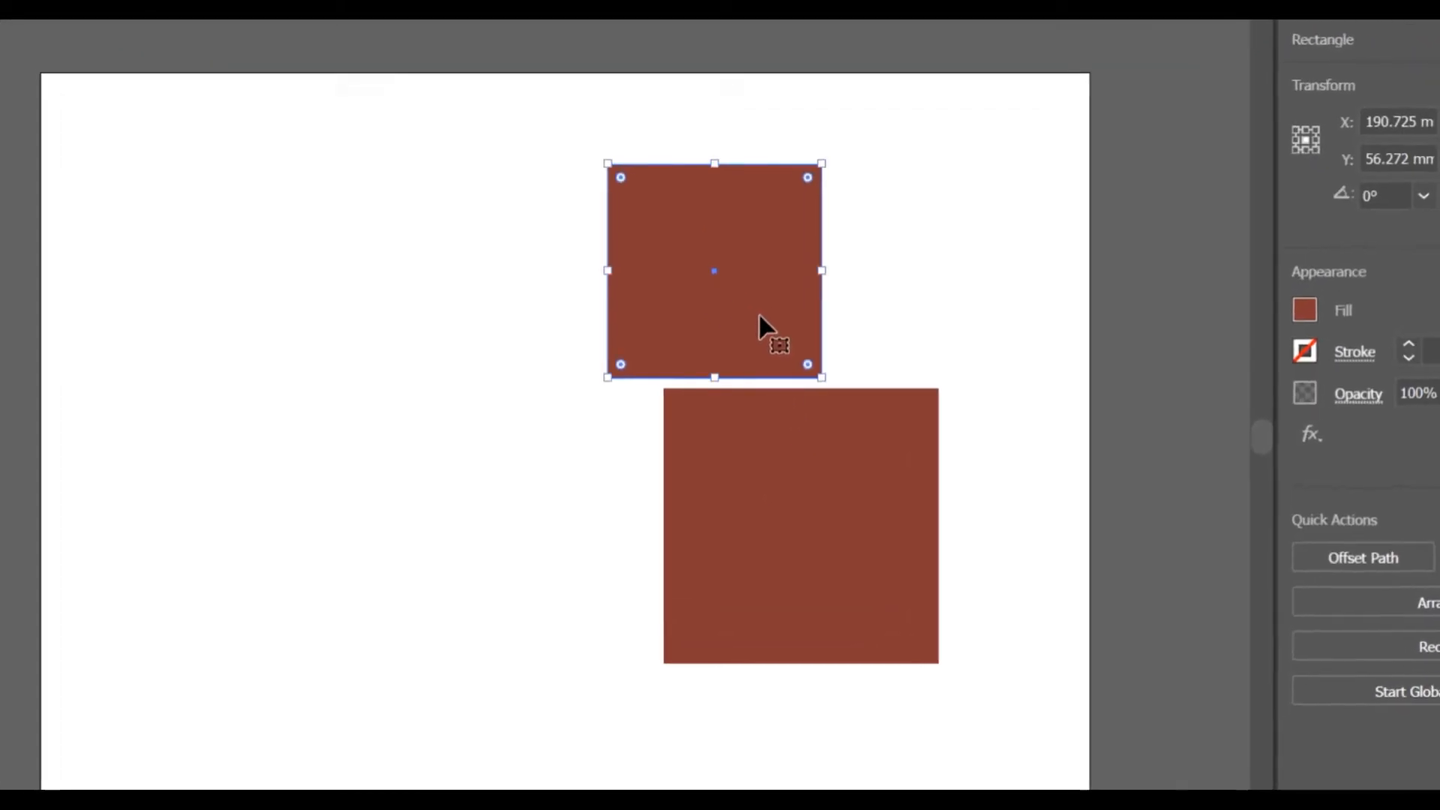
key(Delete)
Move the large square to the centre of the artboard.
click(900, 488)
drag(900, 488, 627, 381)
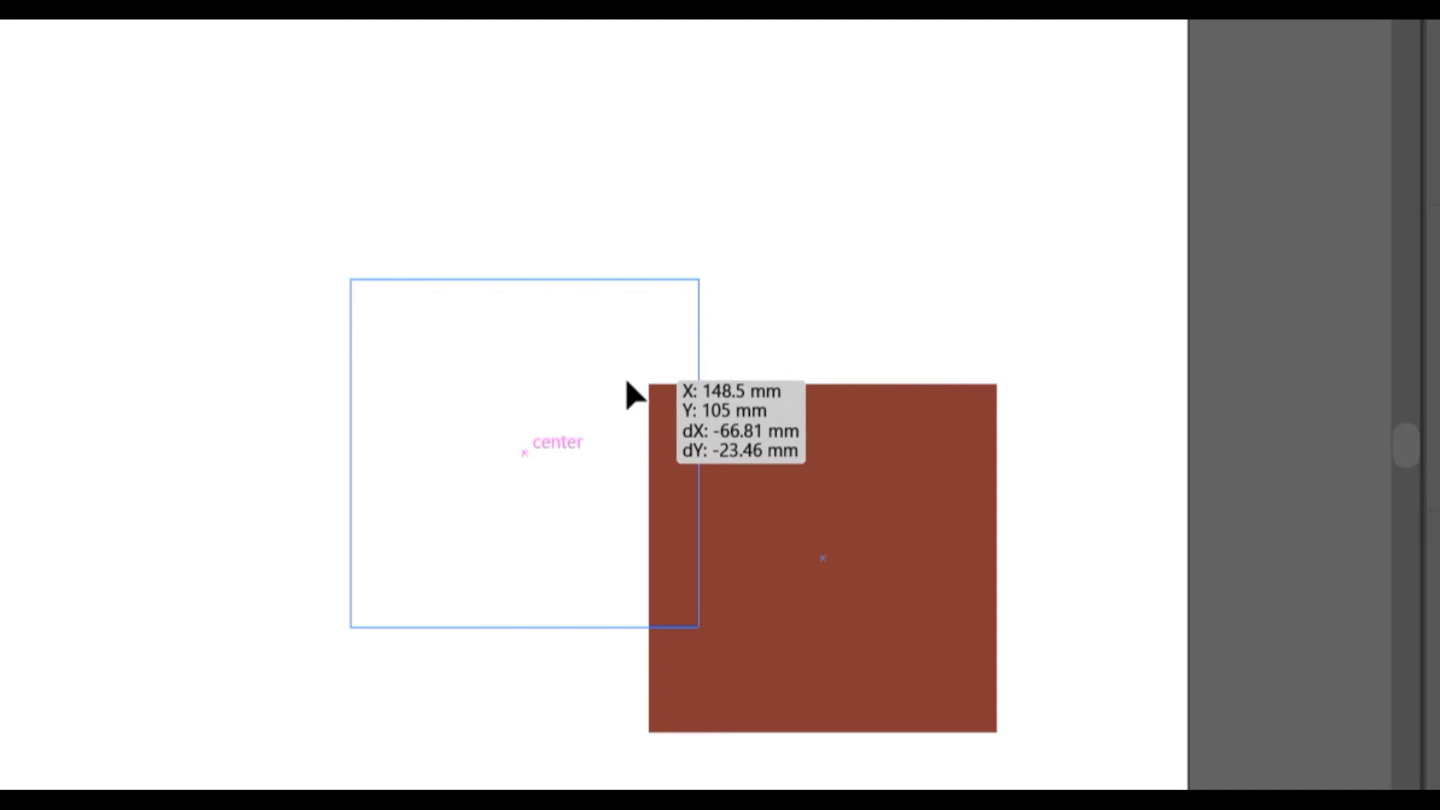
drag(627, 381, 627, 381)
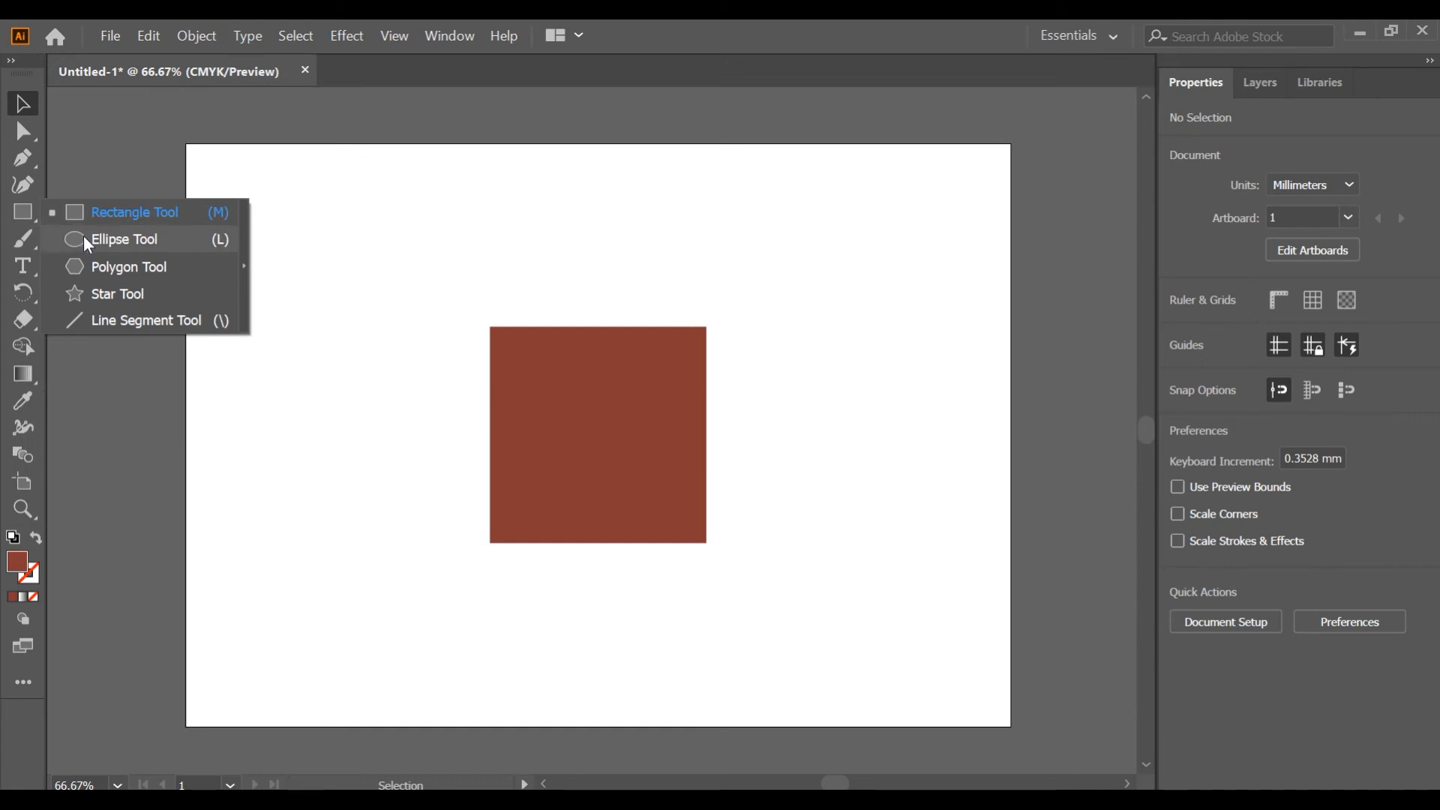
Draw three ellipses with the Ellipse tool: a long flat one, a tall one, and one about 61 by 25 mm.
click(84, 236)
drag(243, 198, 523, 240)
drag(254, 323, 355, 474)
drag(626, 186, 795, 256)
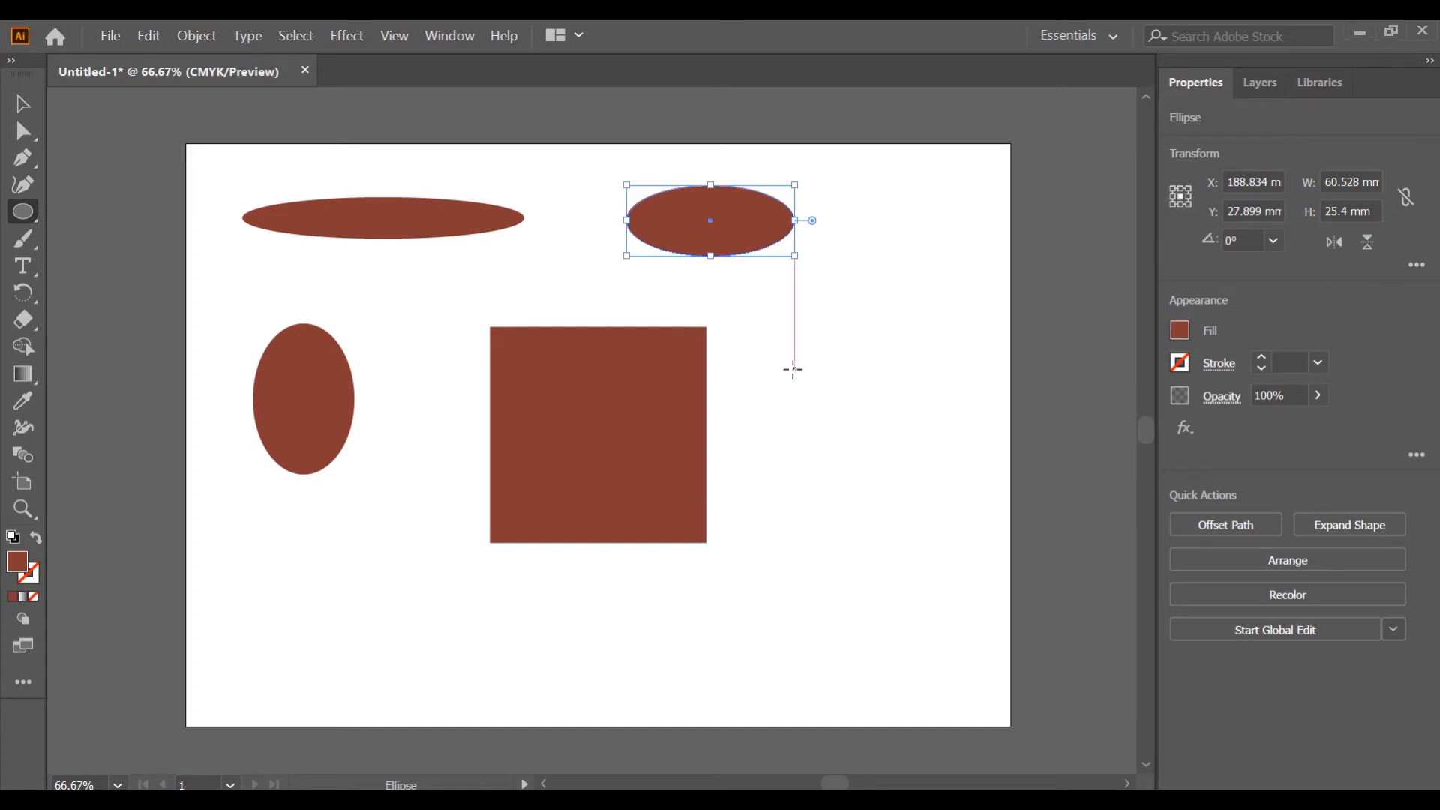
Draw a circle about 61 mm wide and delete it.
drag(788, 367, 932, 537)
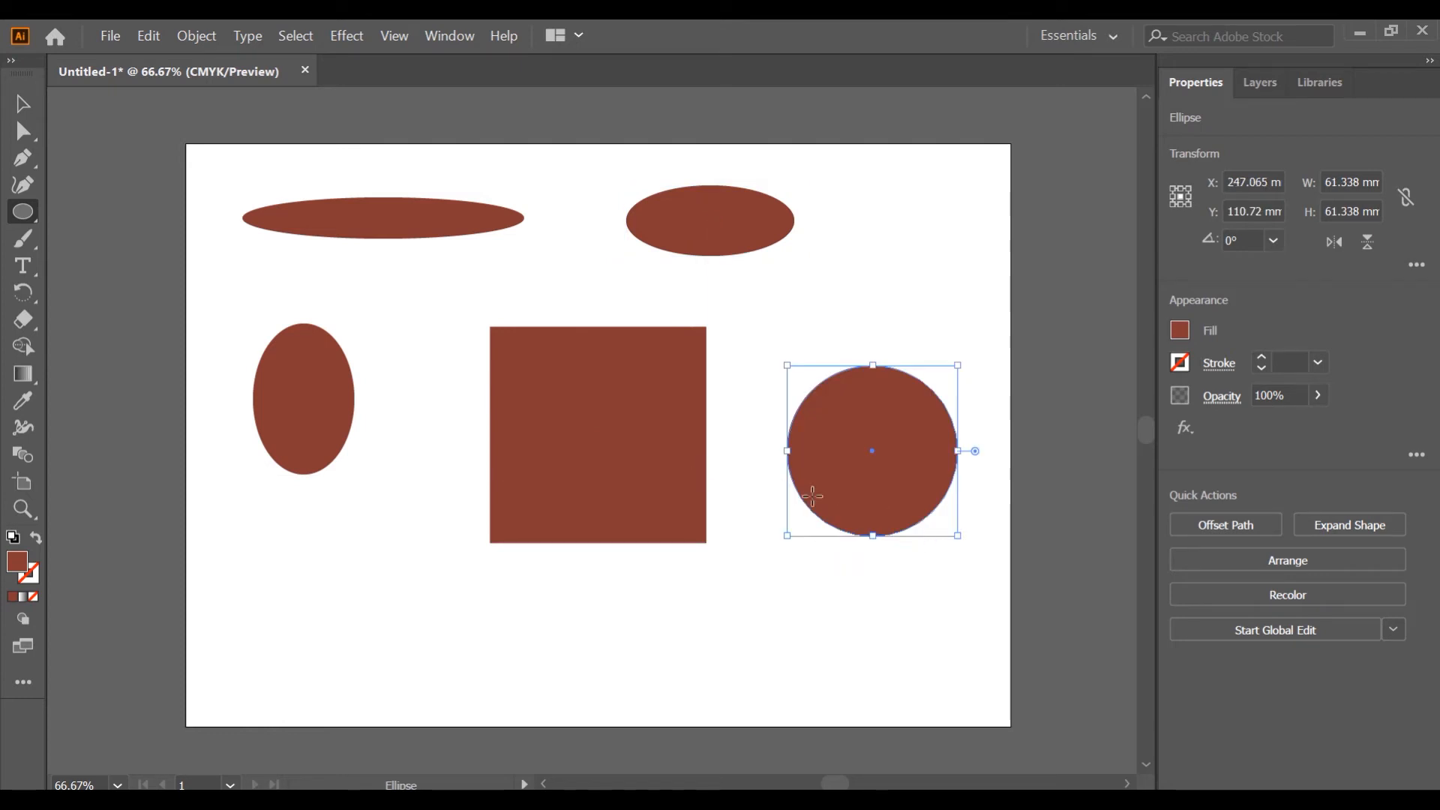
key(Delete)
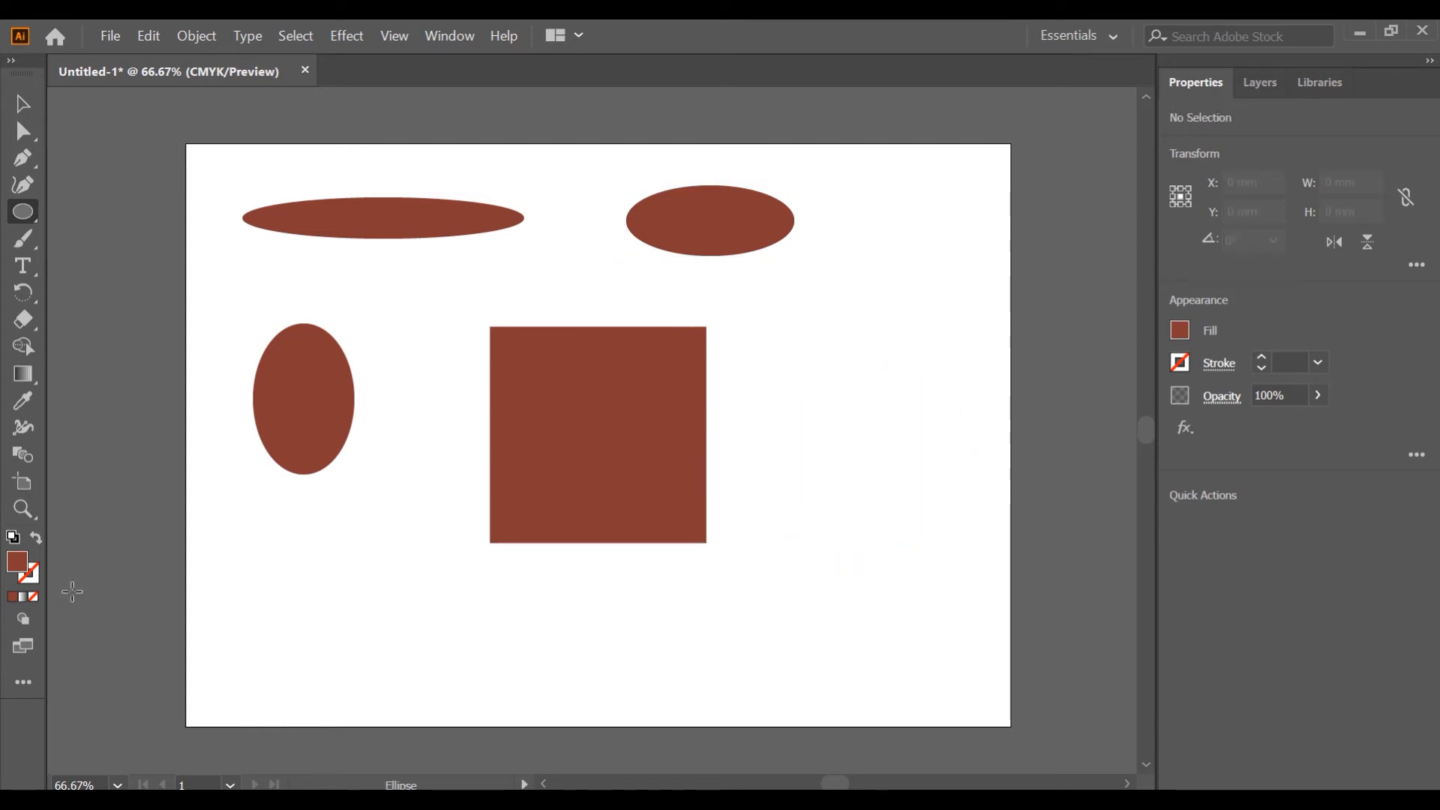
Change the fill colour to a light orange.
double_click(16, 562)
mouse_move(666, 512)
mouse_down()
mouse_move(758, 505)
mouse_move(818, 397)
mouse_up()
click(1174, 389)
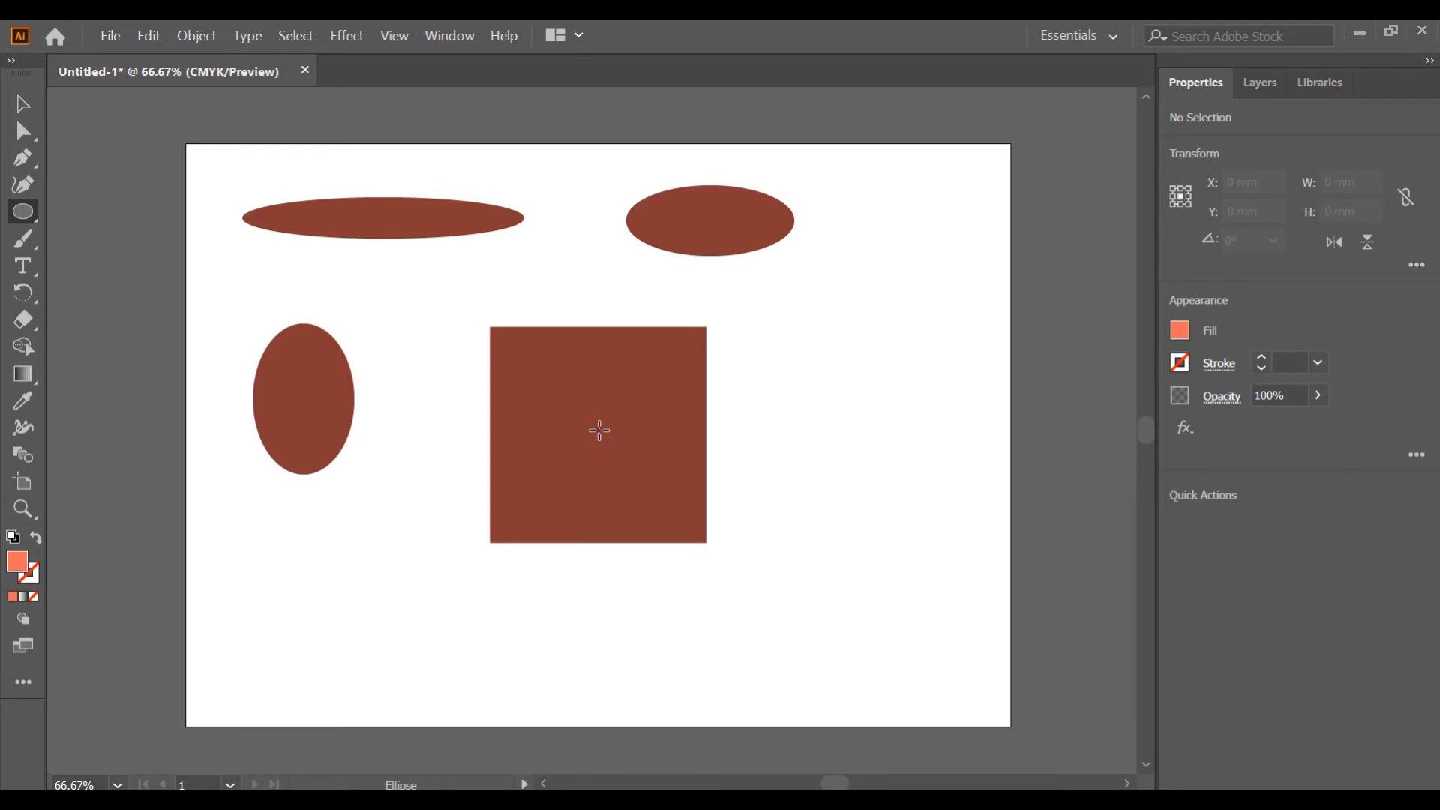
Draw a circle about 74 mm wide centred on the square.
drag(600, 430, 640, 495)
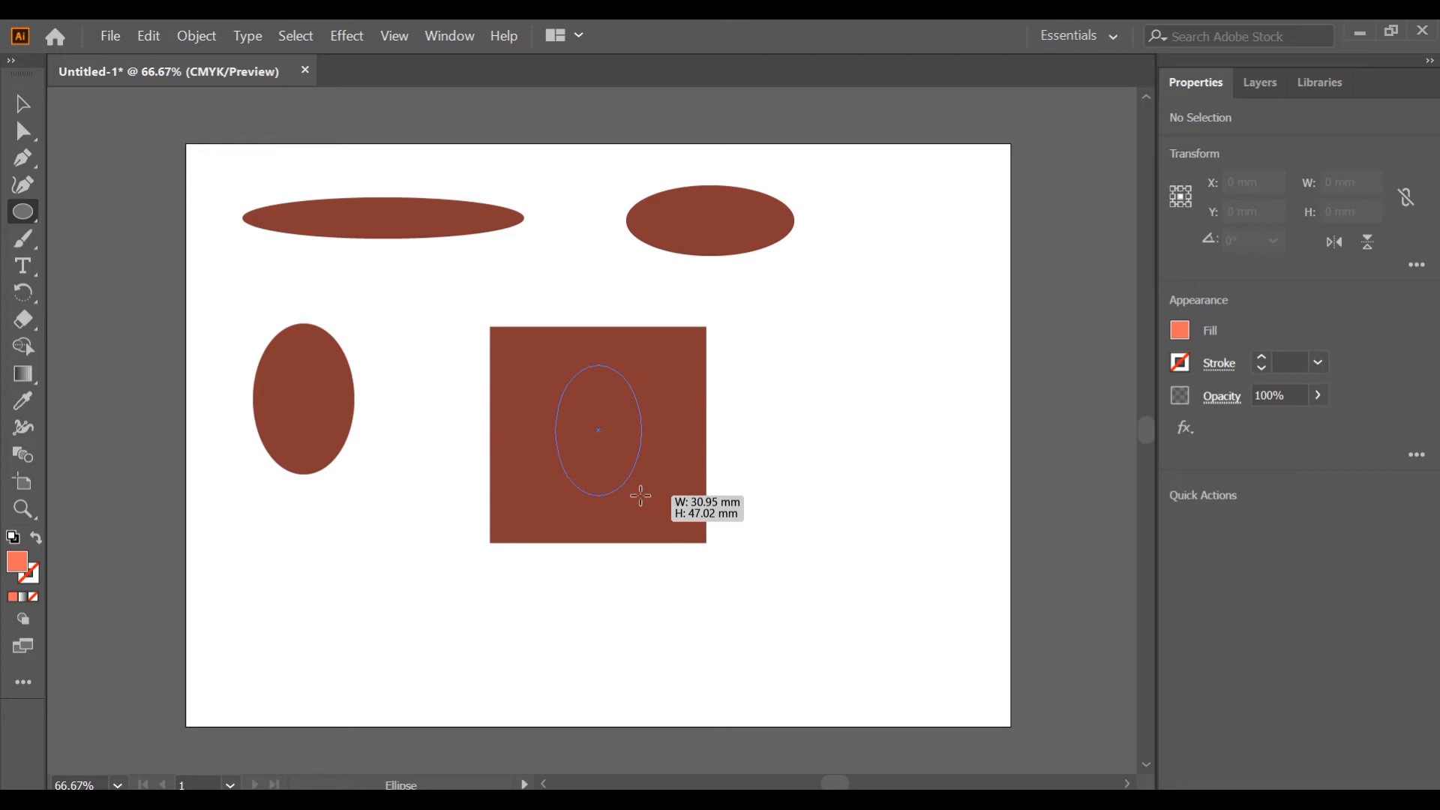
drag(640, 495, 702, 533)
key(v)
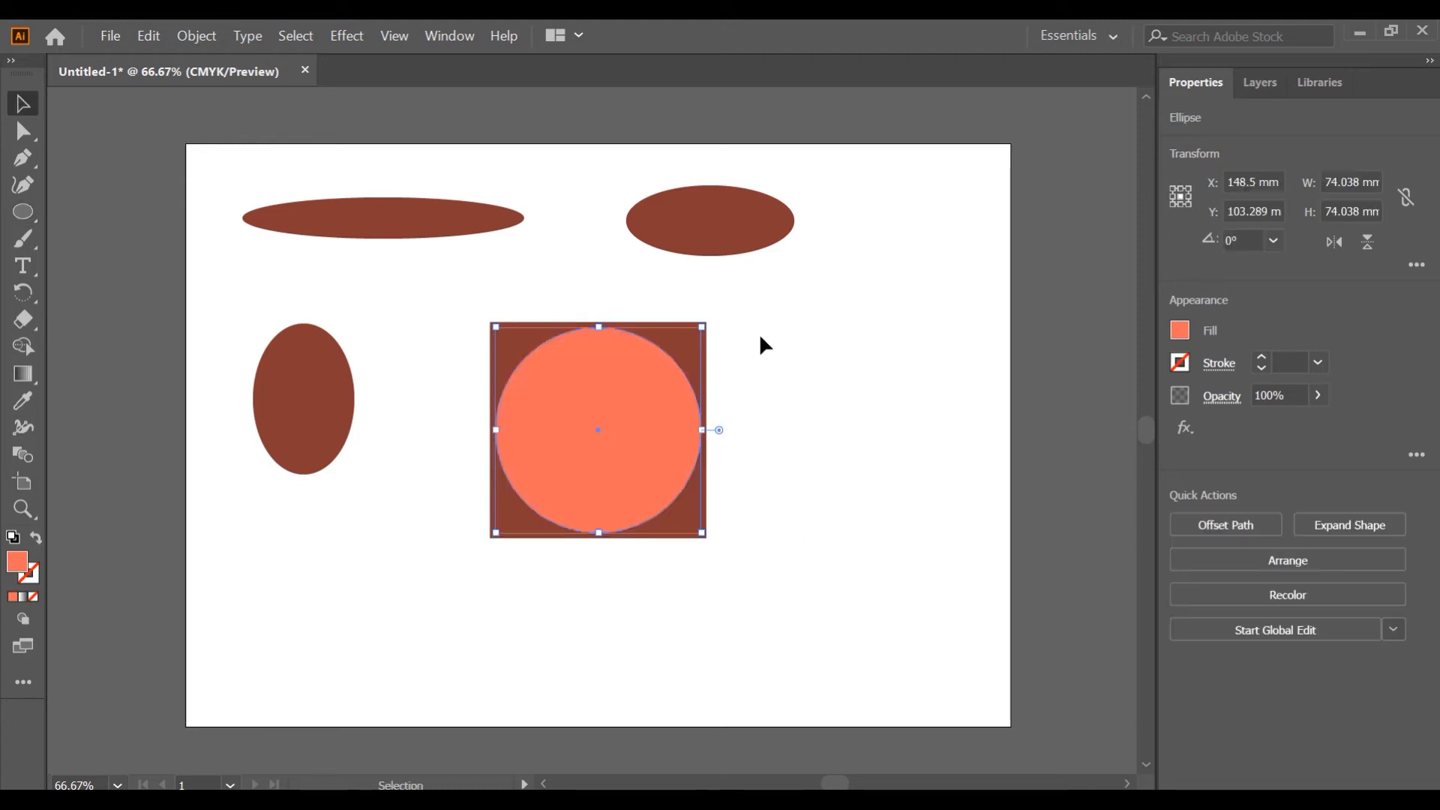
drag(703, 324, 706, 322)
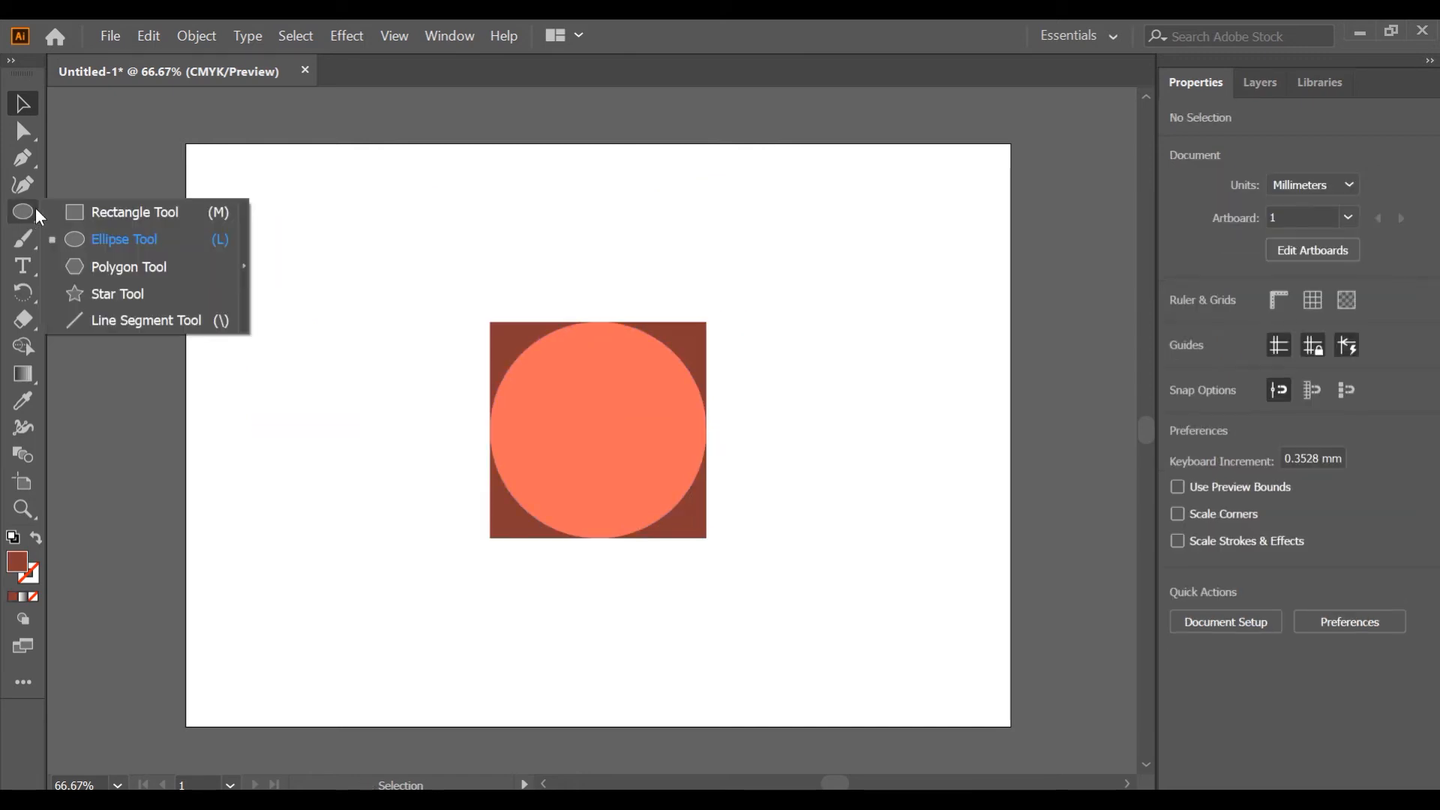
Draw a rotated polygon about 47 mm wide with the Polygon tool and delete it.
click(121, 268)
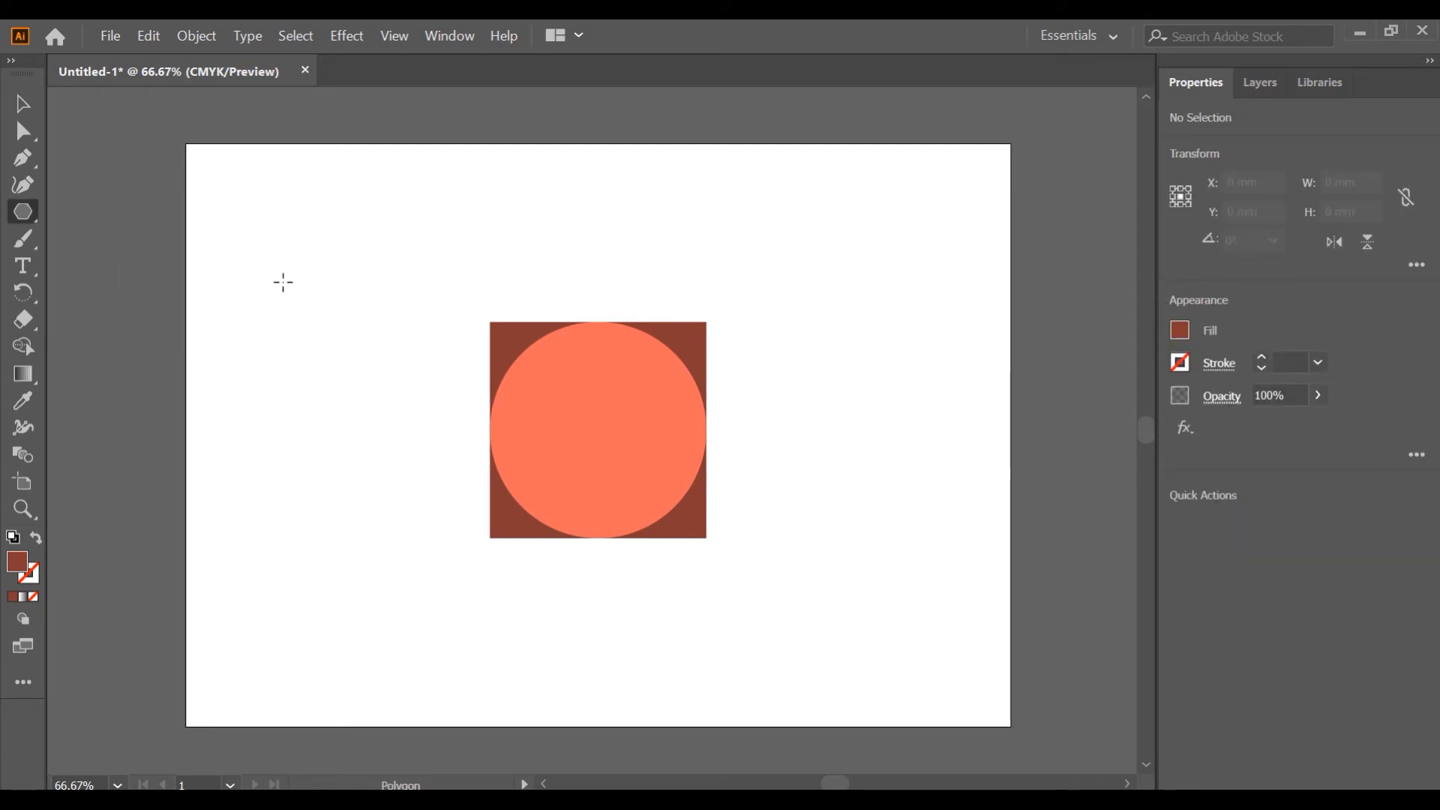
drag(238, 247, 289, 293)
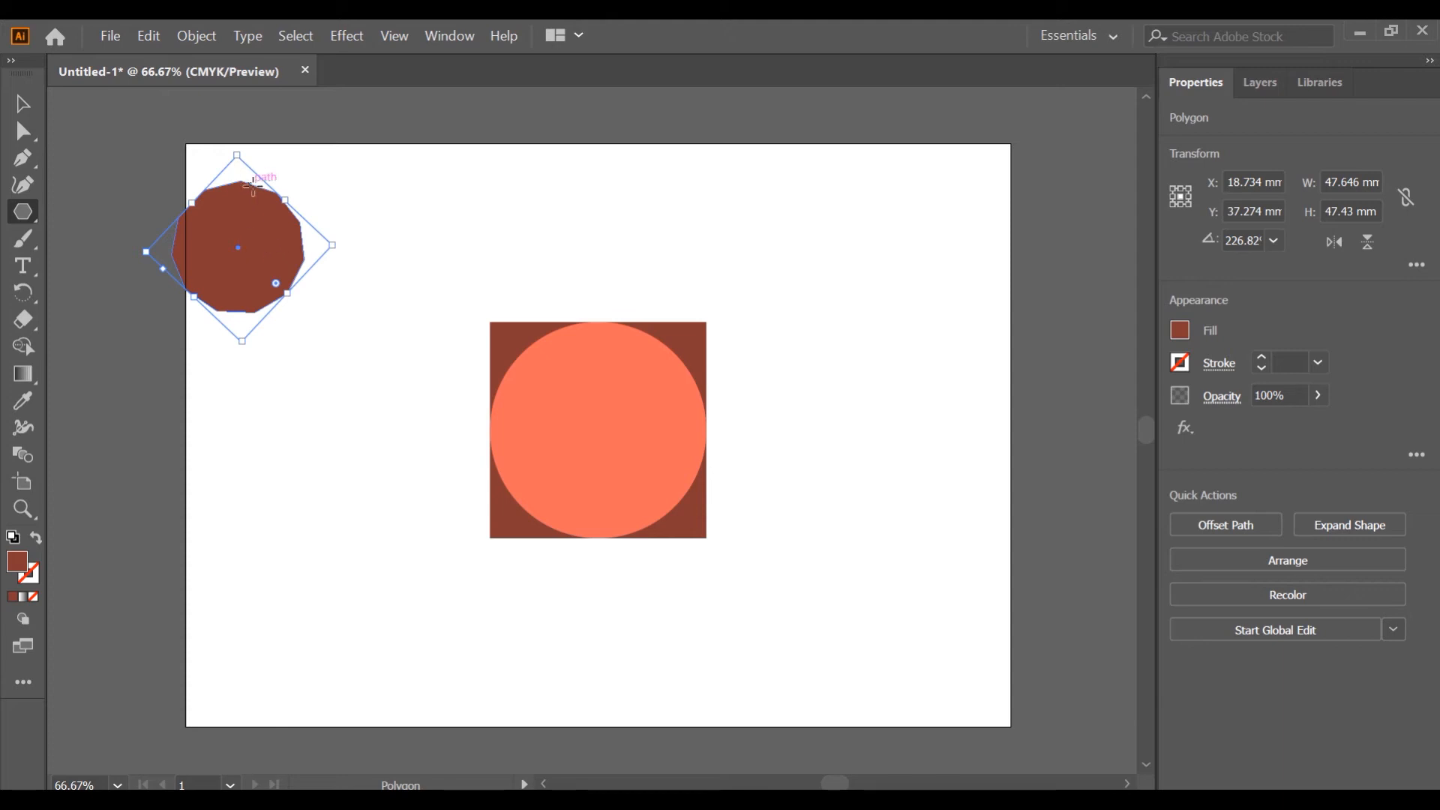
key(Delete)
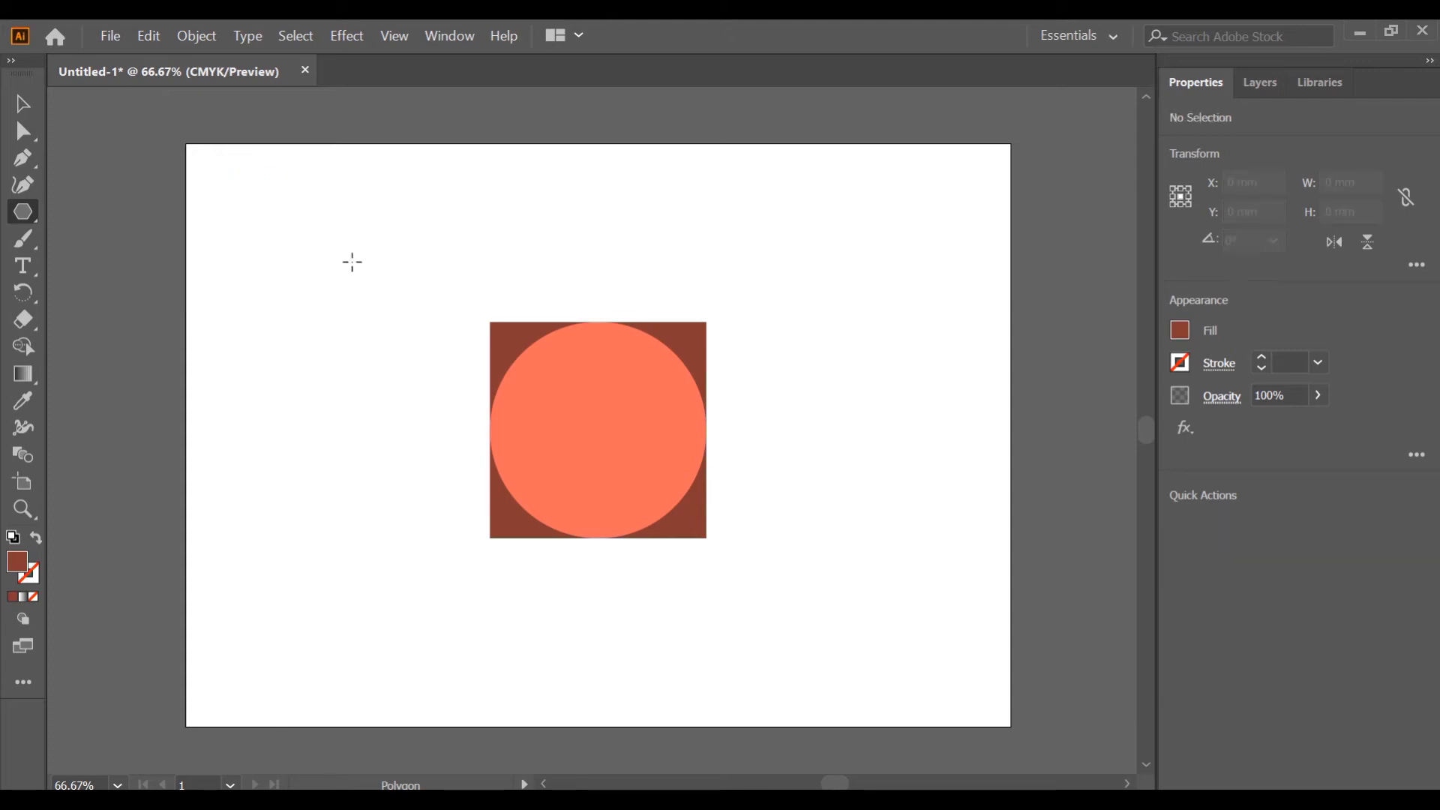
Create a 7-sided polygon of radius 24.0869 mm near the artboard's upper left, then delete it.
click(353, 262)
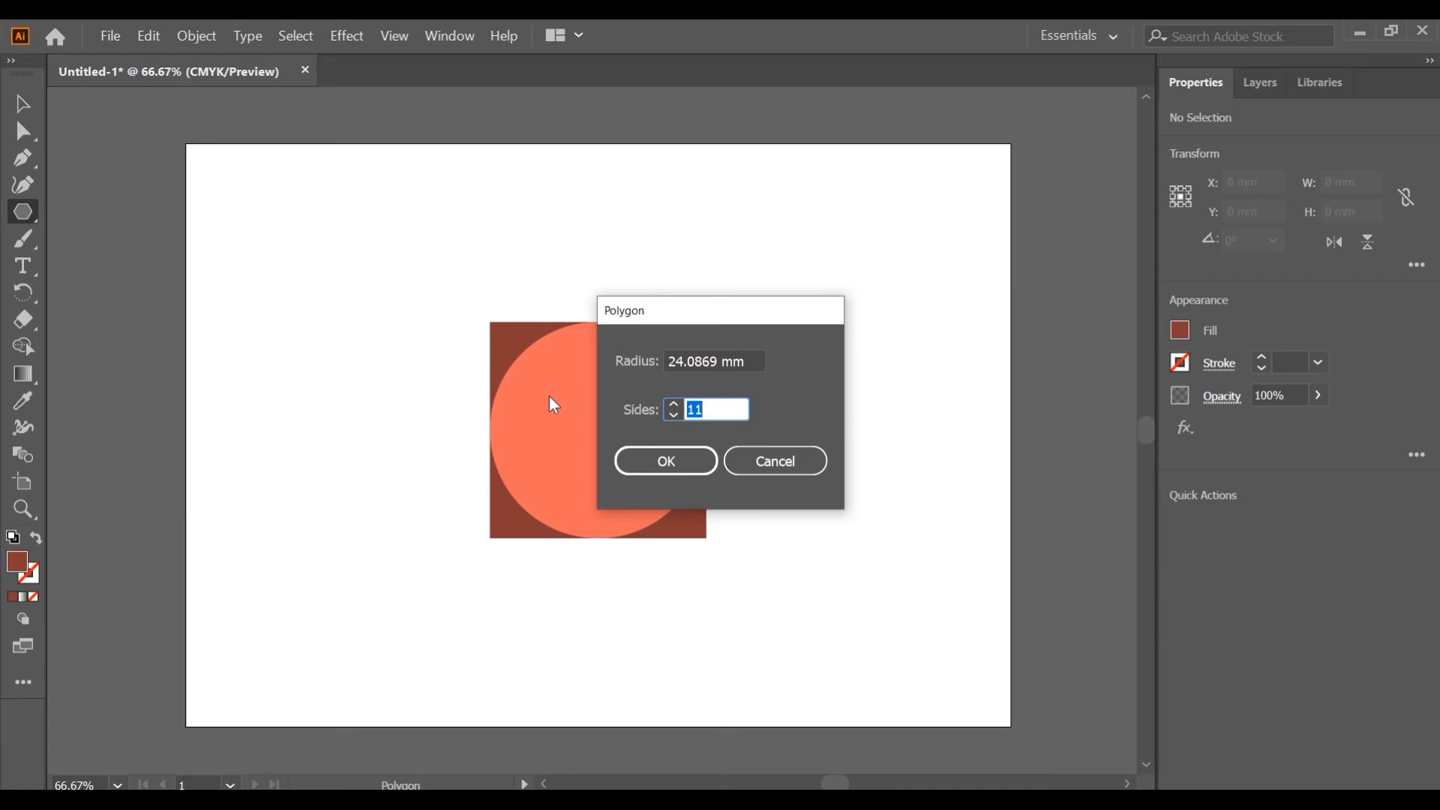
click(674, 415)
click(673, 415)
click(674, 415)
click(673, 415)
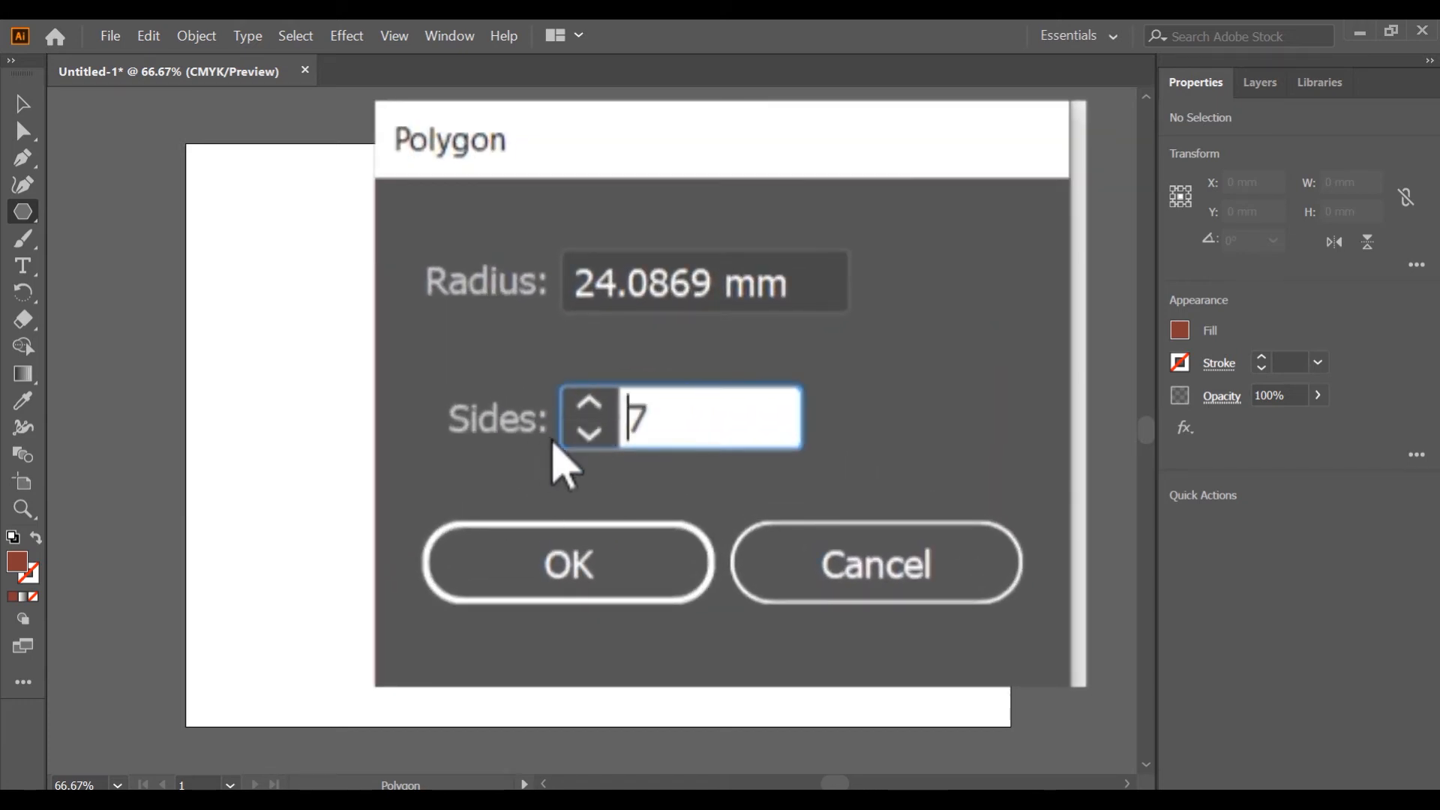
click(592, 431)
click(590, 405)
click(593, 433)
click(594, 435)
click(589, 403)
click(590, 403)
click(666, 459)
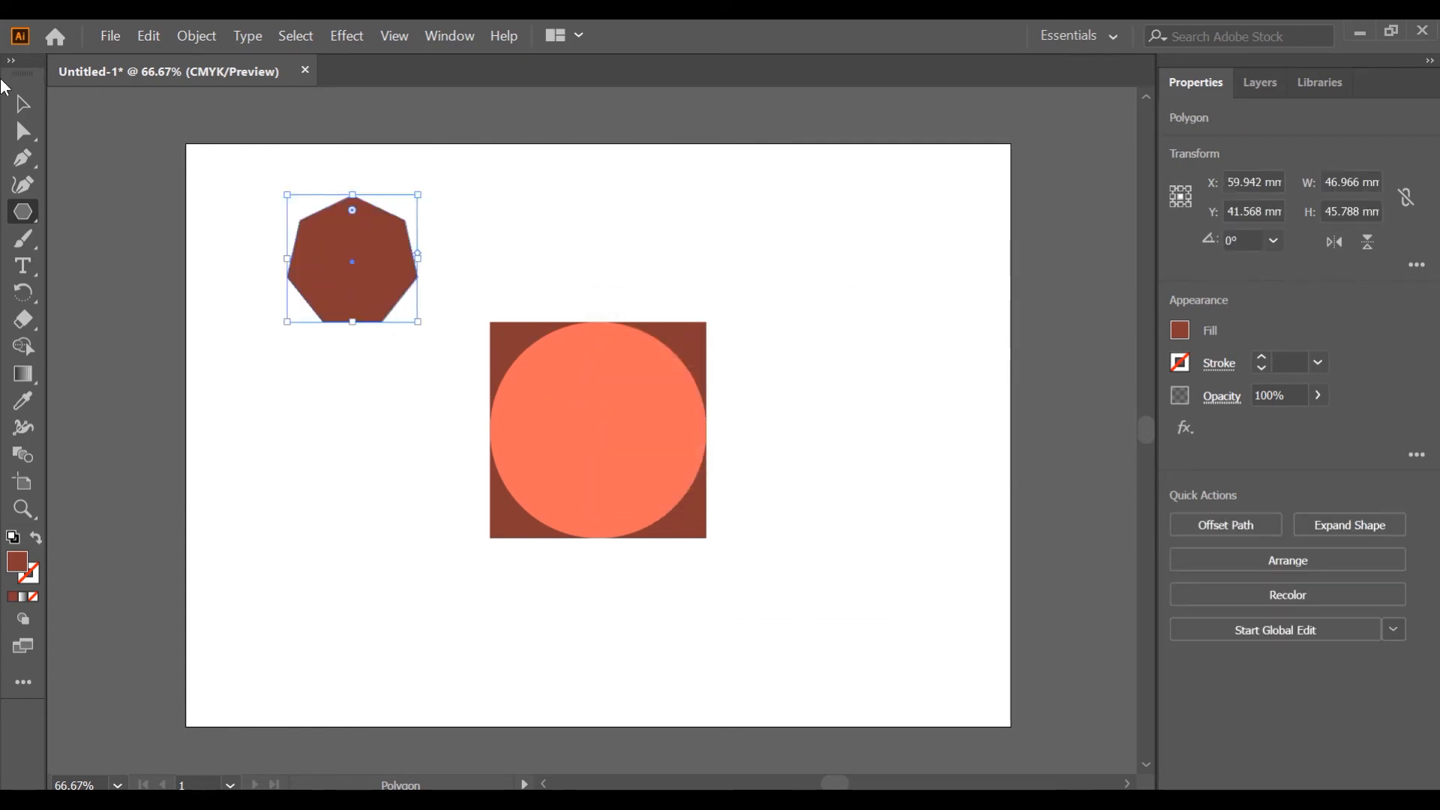
click(23, 104)
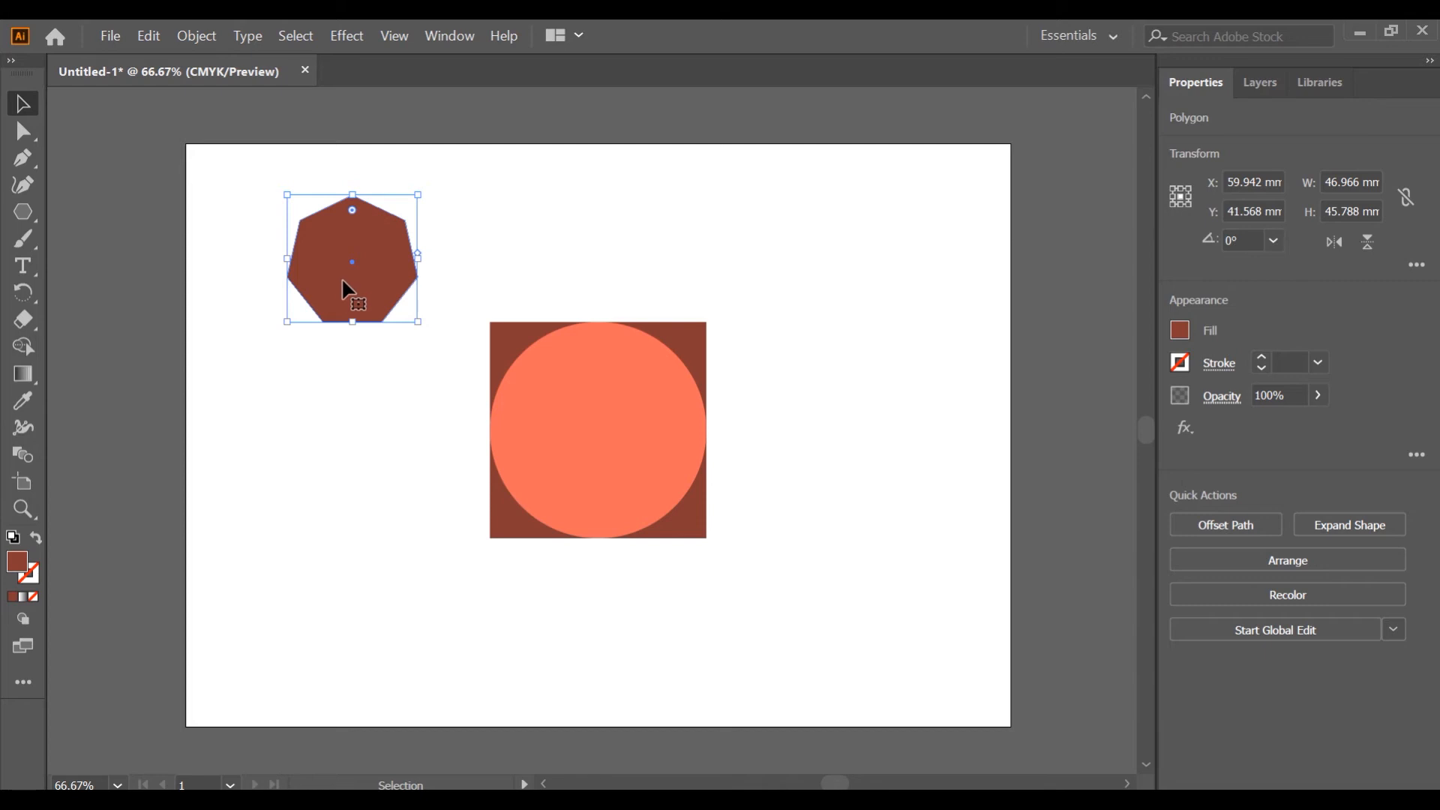
key(Delete)
Create a 5-point star with radii 39.9773 mm and 15.27 mm at the artboard's upper left, then delete it.
click(26, 213)
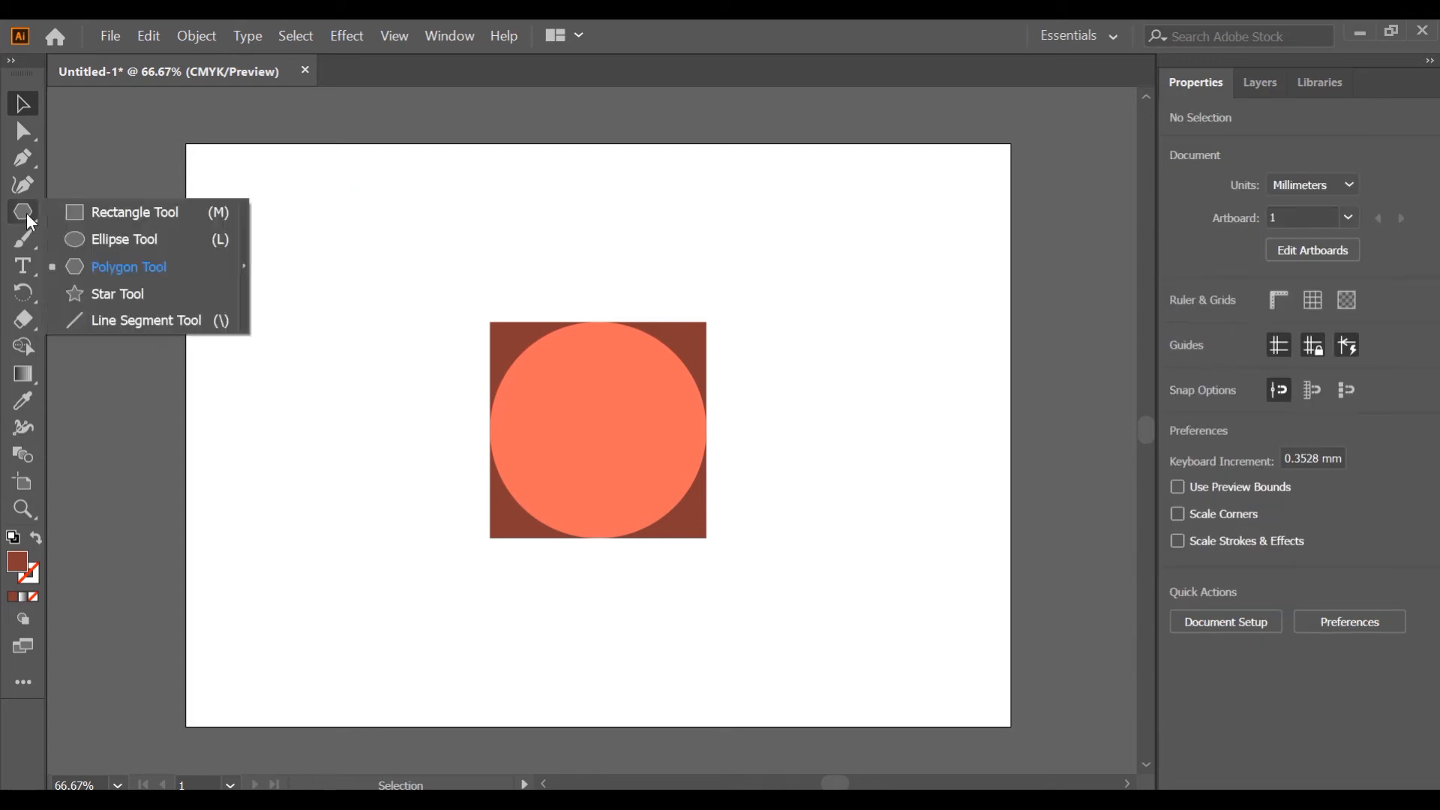
click(133, 297)
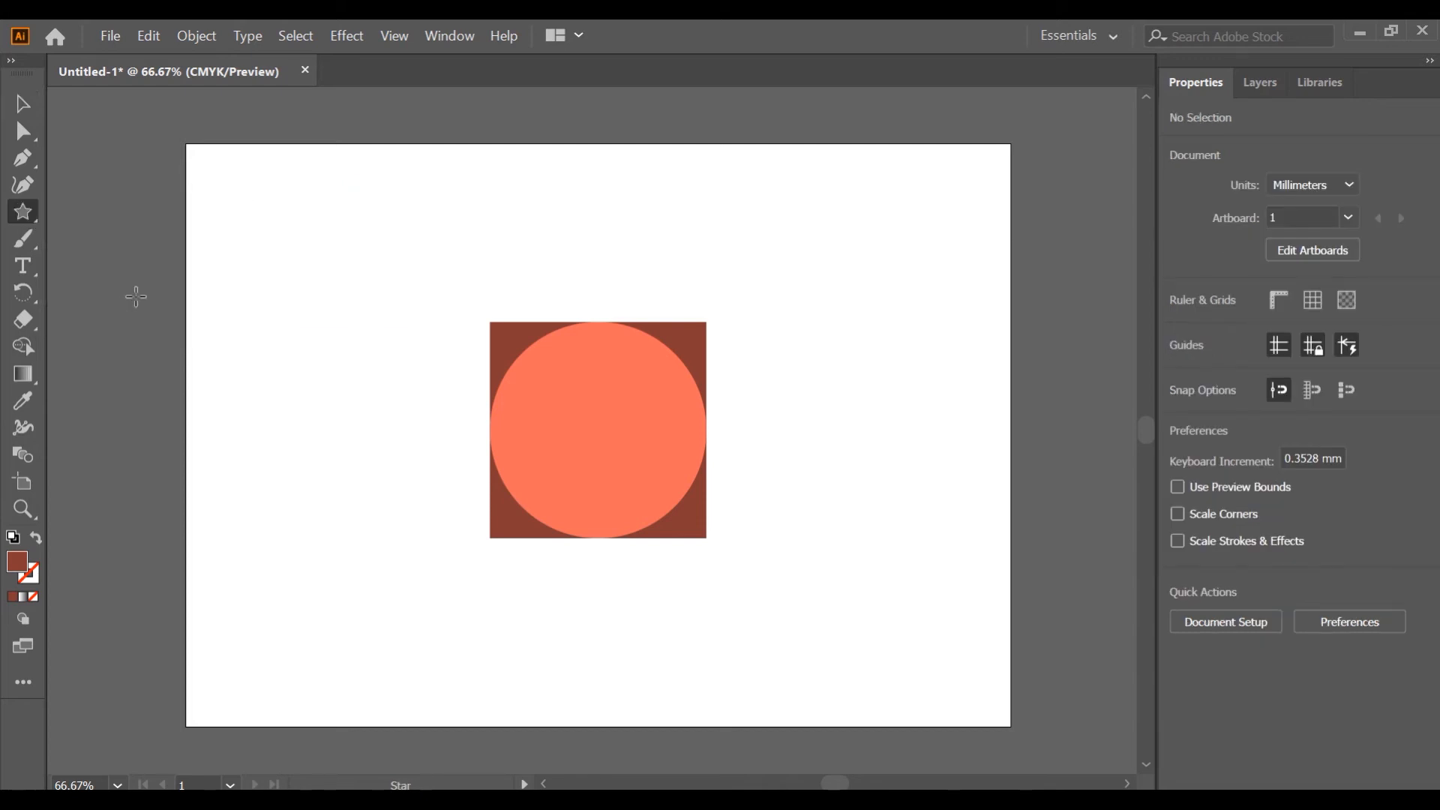
click(266, 249)
double_click(699, 434)
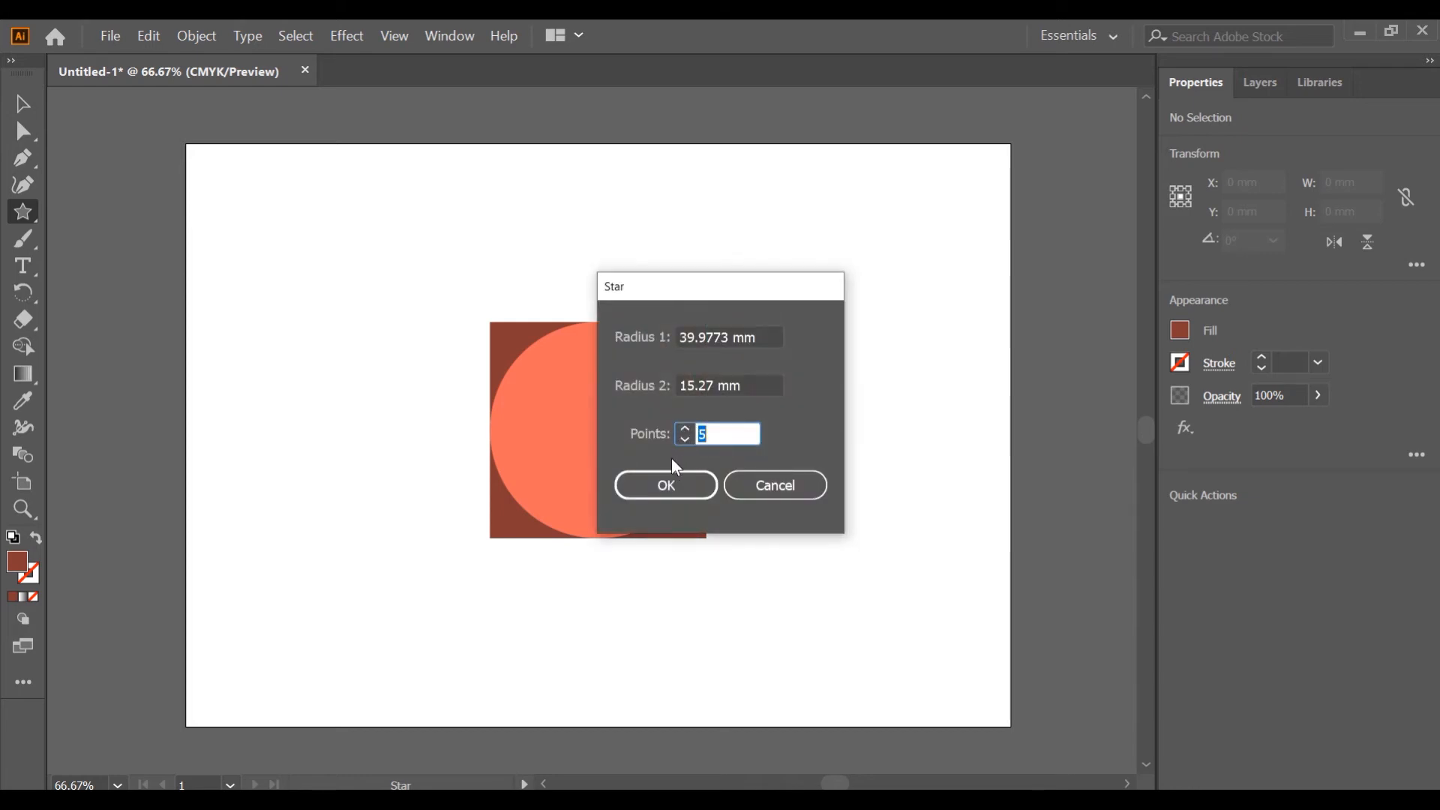
click(690, 486)
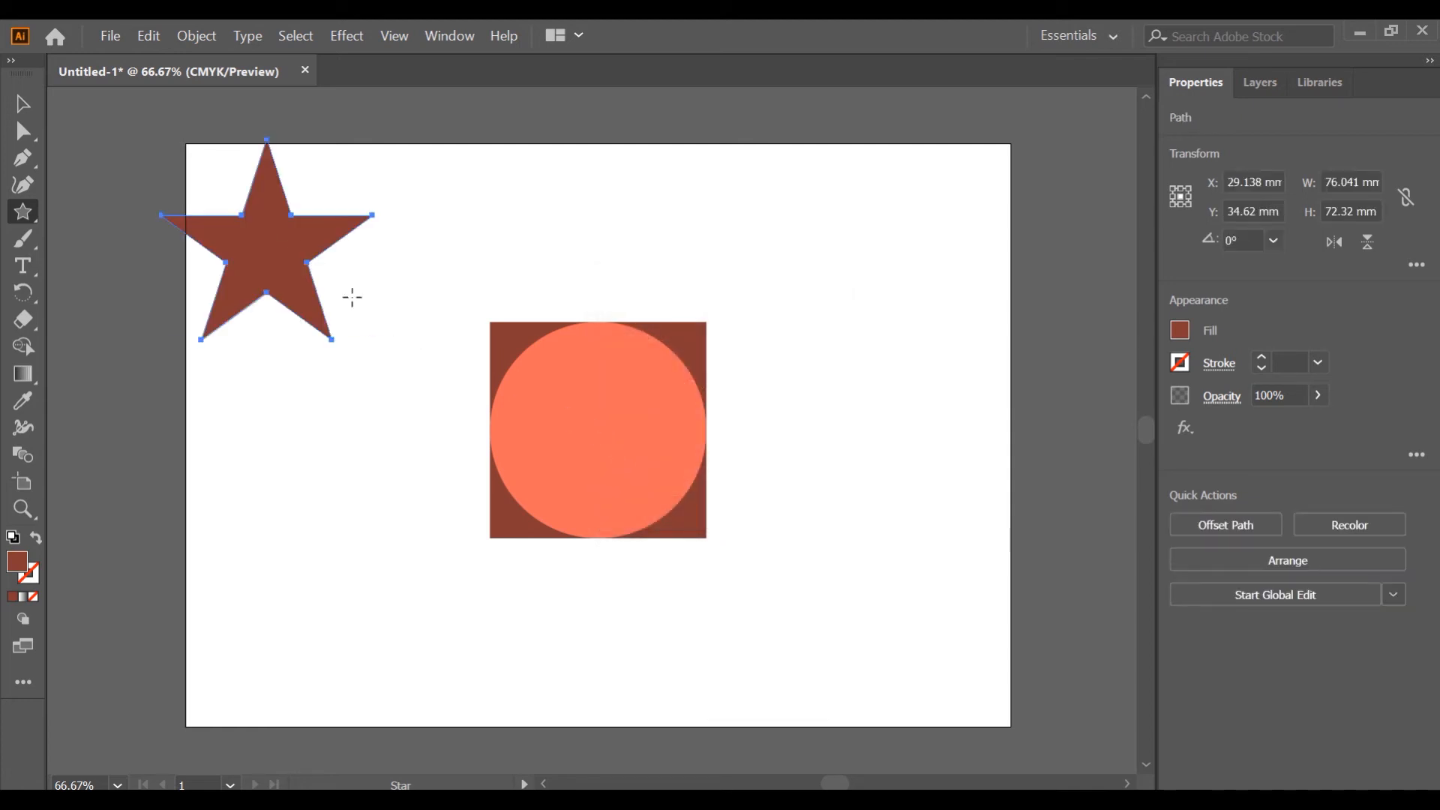
click(30, 102)
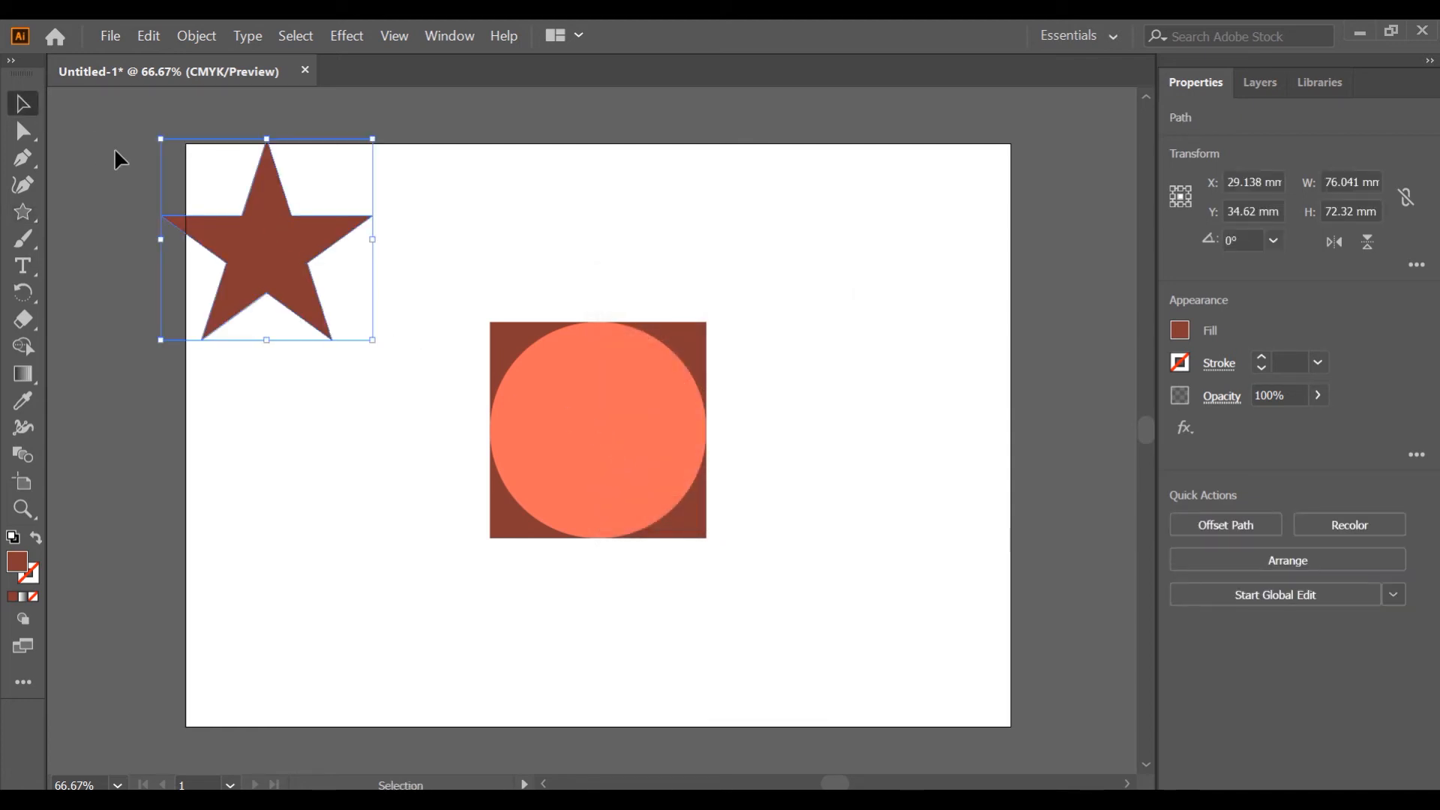
key(Delete)
Draw a star about 74 mm wide centred on the circle and set its fill to white.
click(24, 213)
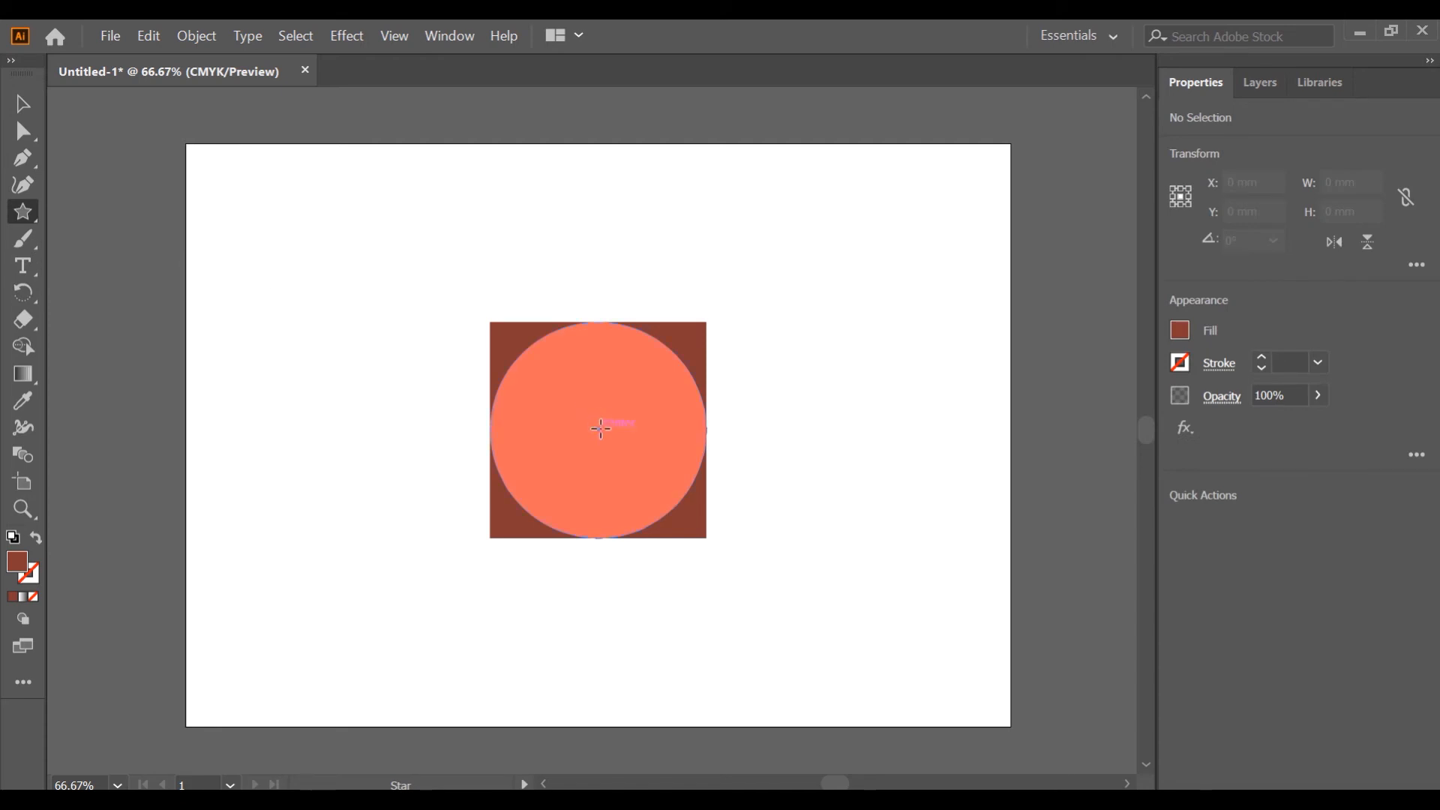
drag(601, 429, 681, 501)
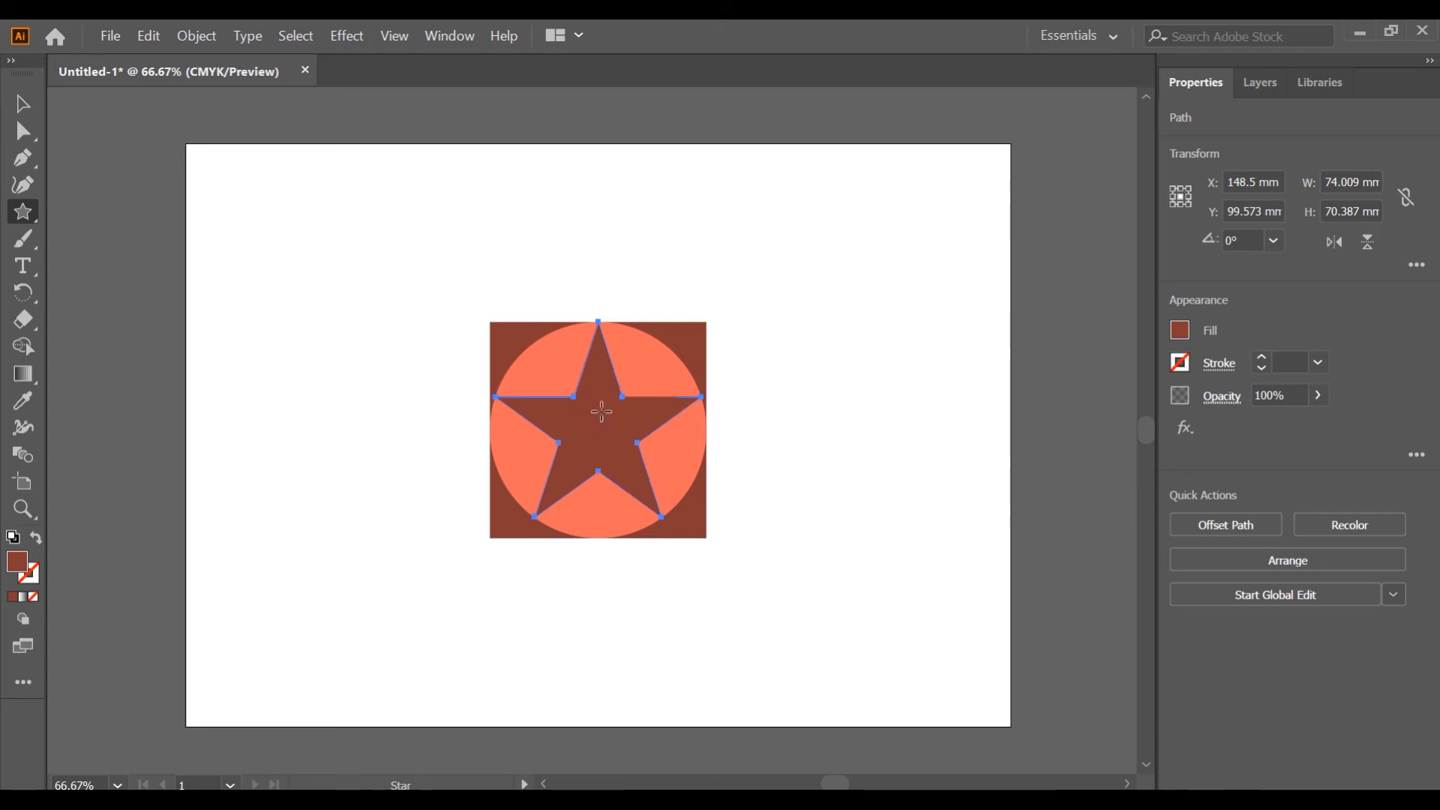
double_click(19, 567)
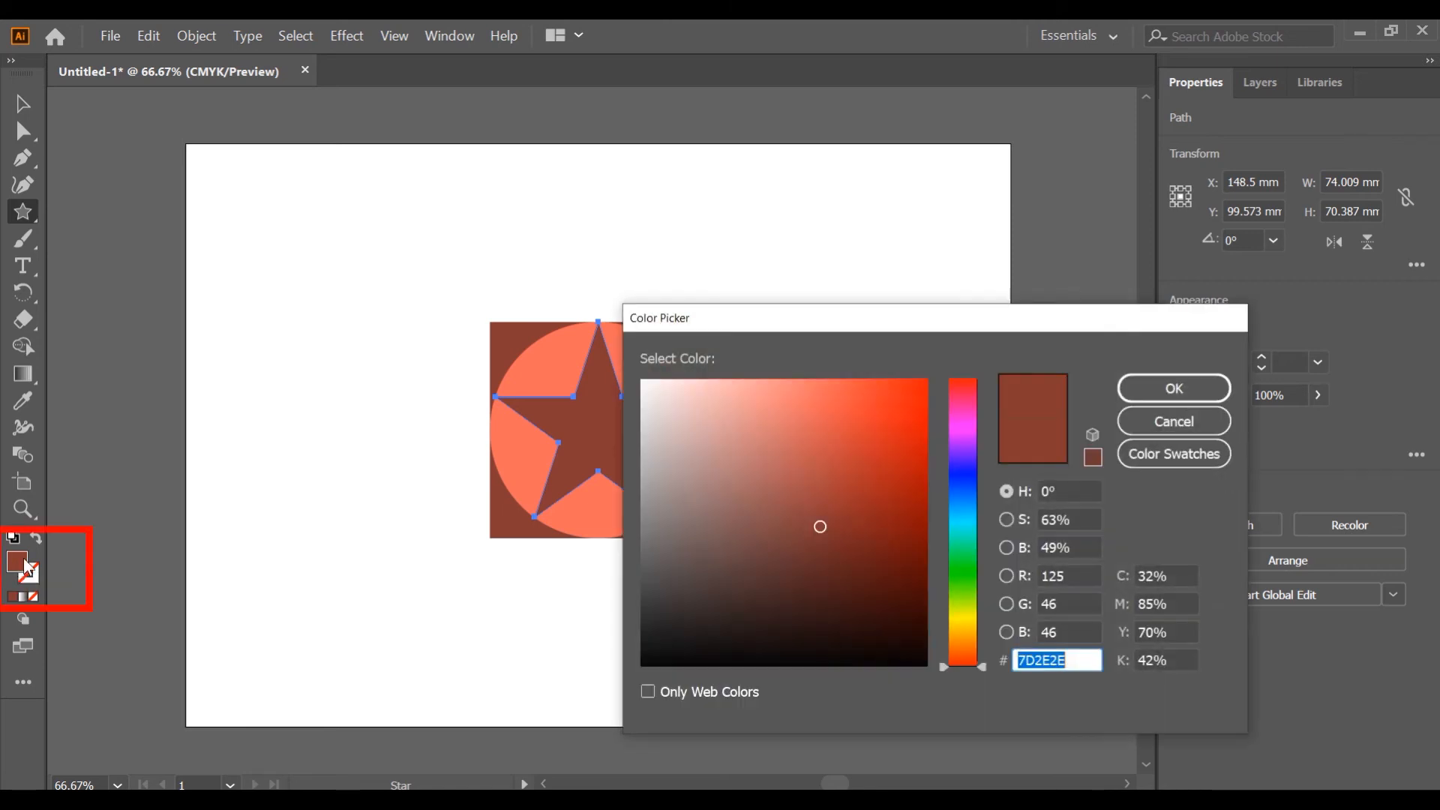
drag(672, 460, 630, 375)
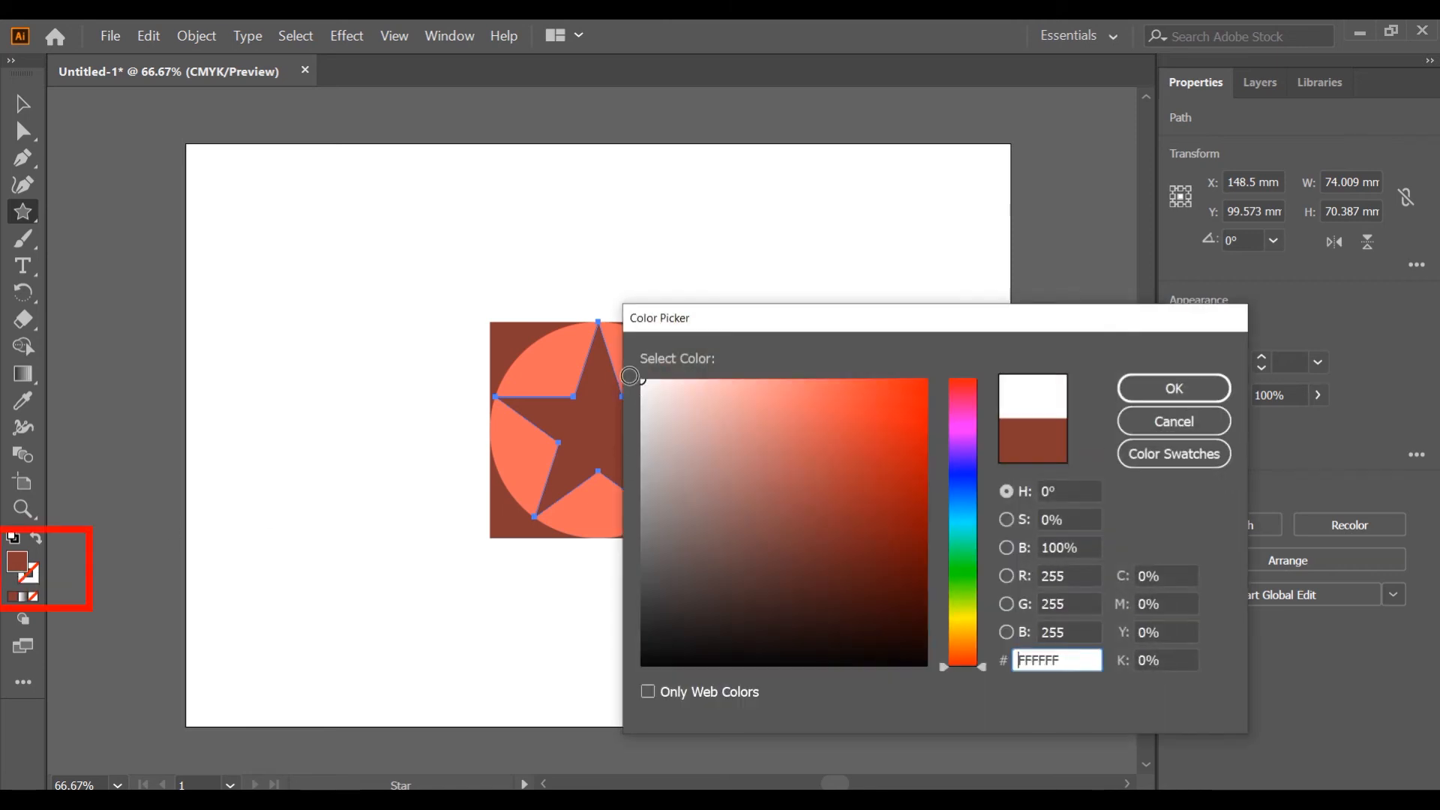
click(1155, 390)
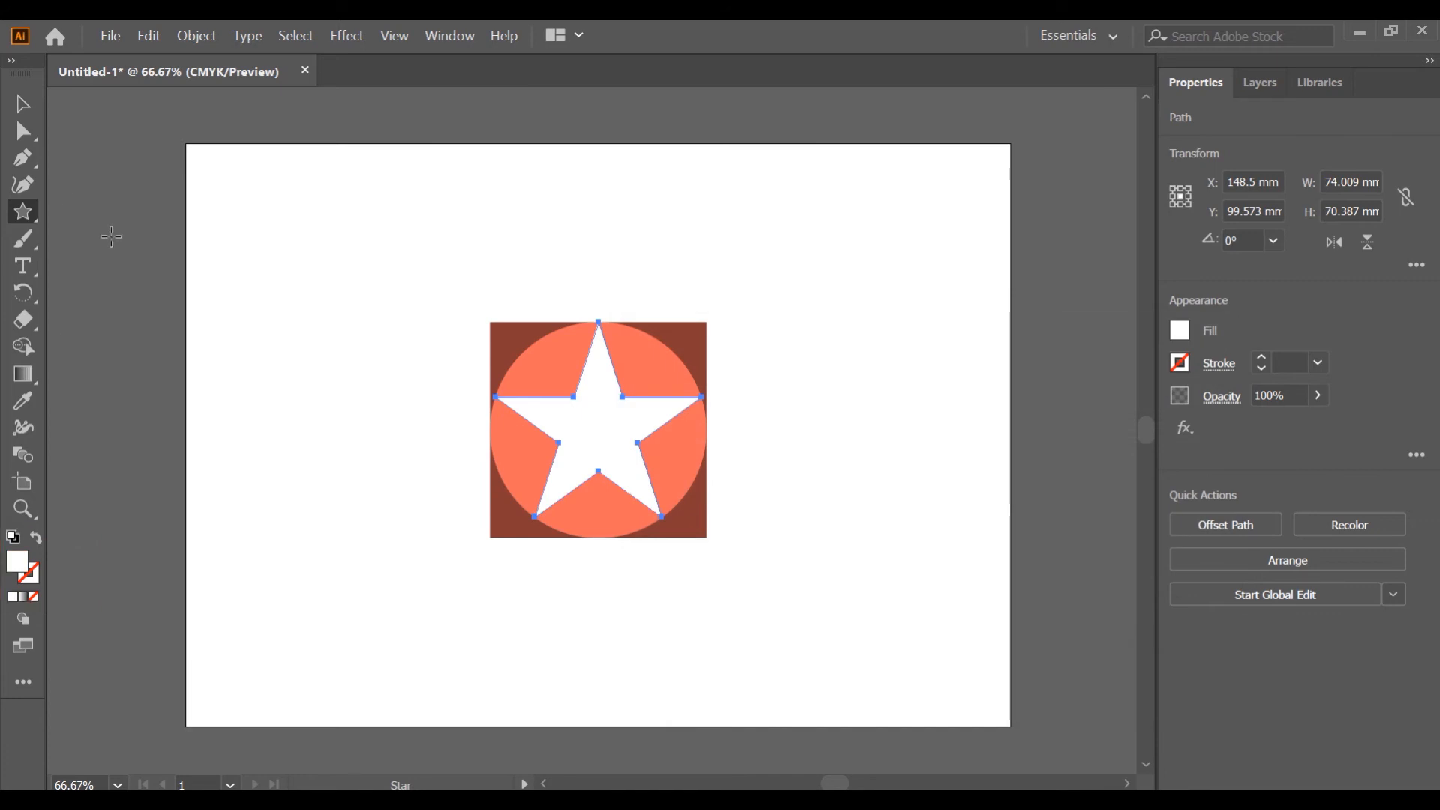
Deselect everything and draw a rectangle about 42 × 38 mm near the artboard's upper left.
key(v)
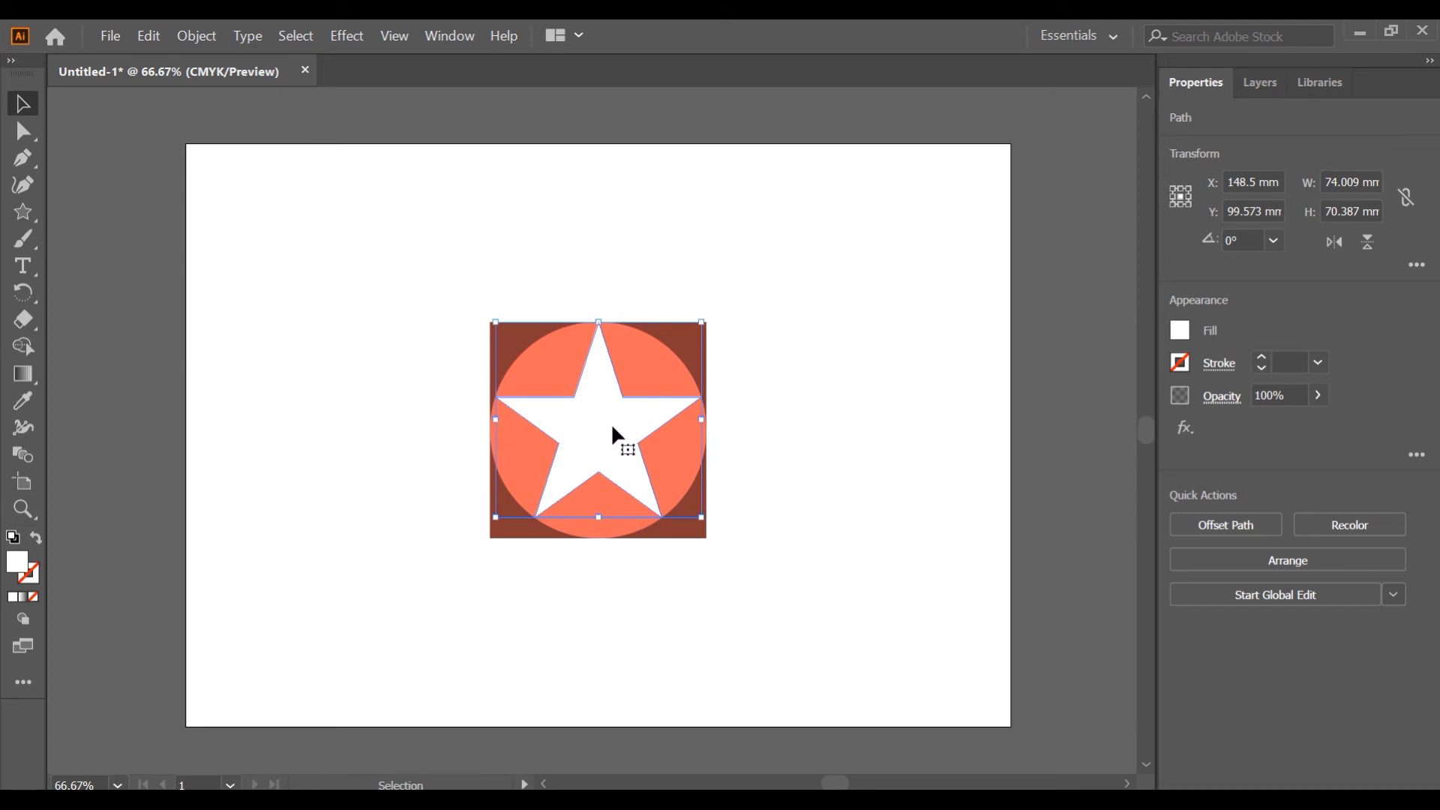
key(ctrl+shift+a)
right_click(25, 213)
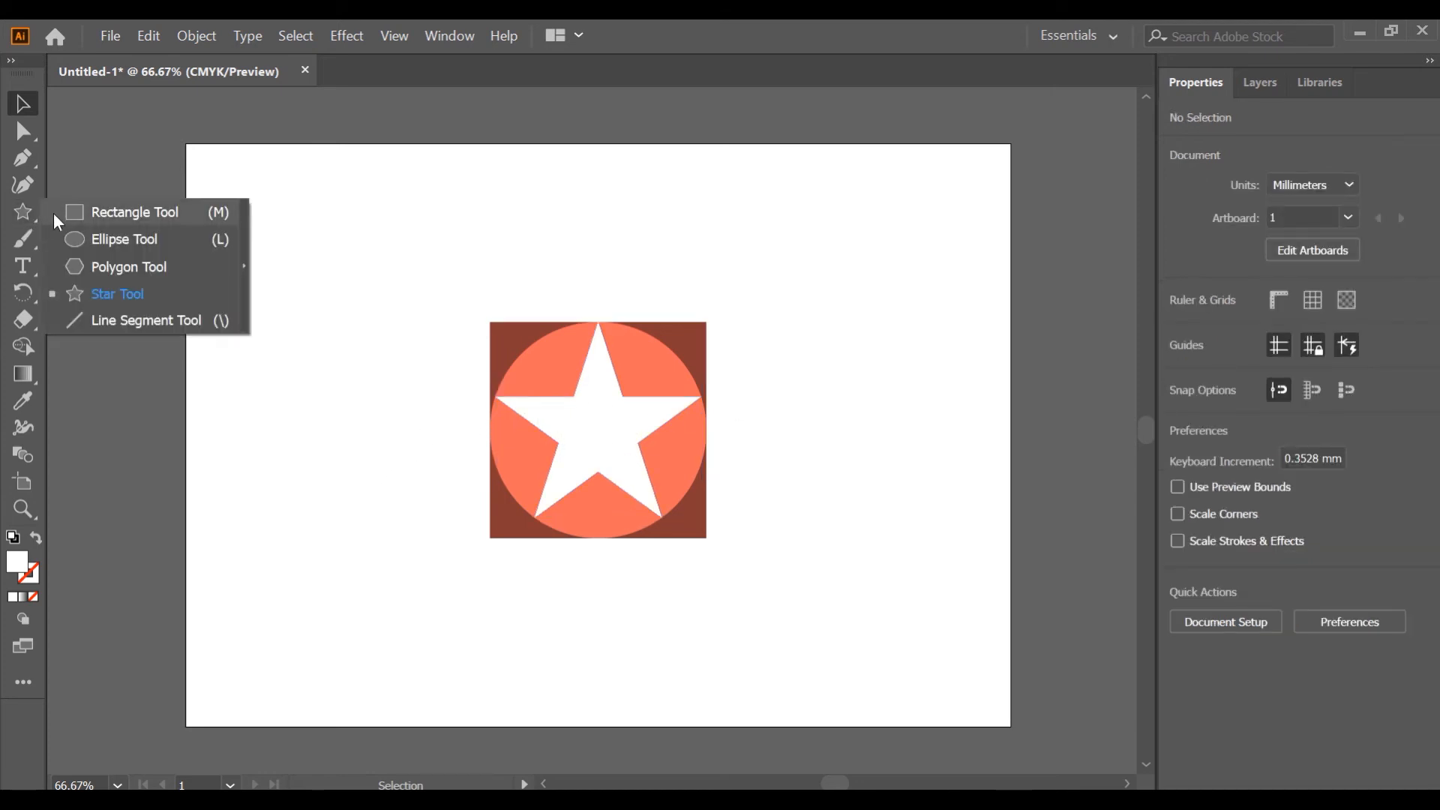
click(59, 216)
drag(308, 256, 368, 311)
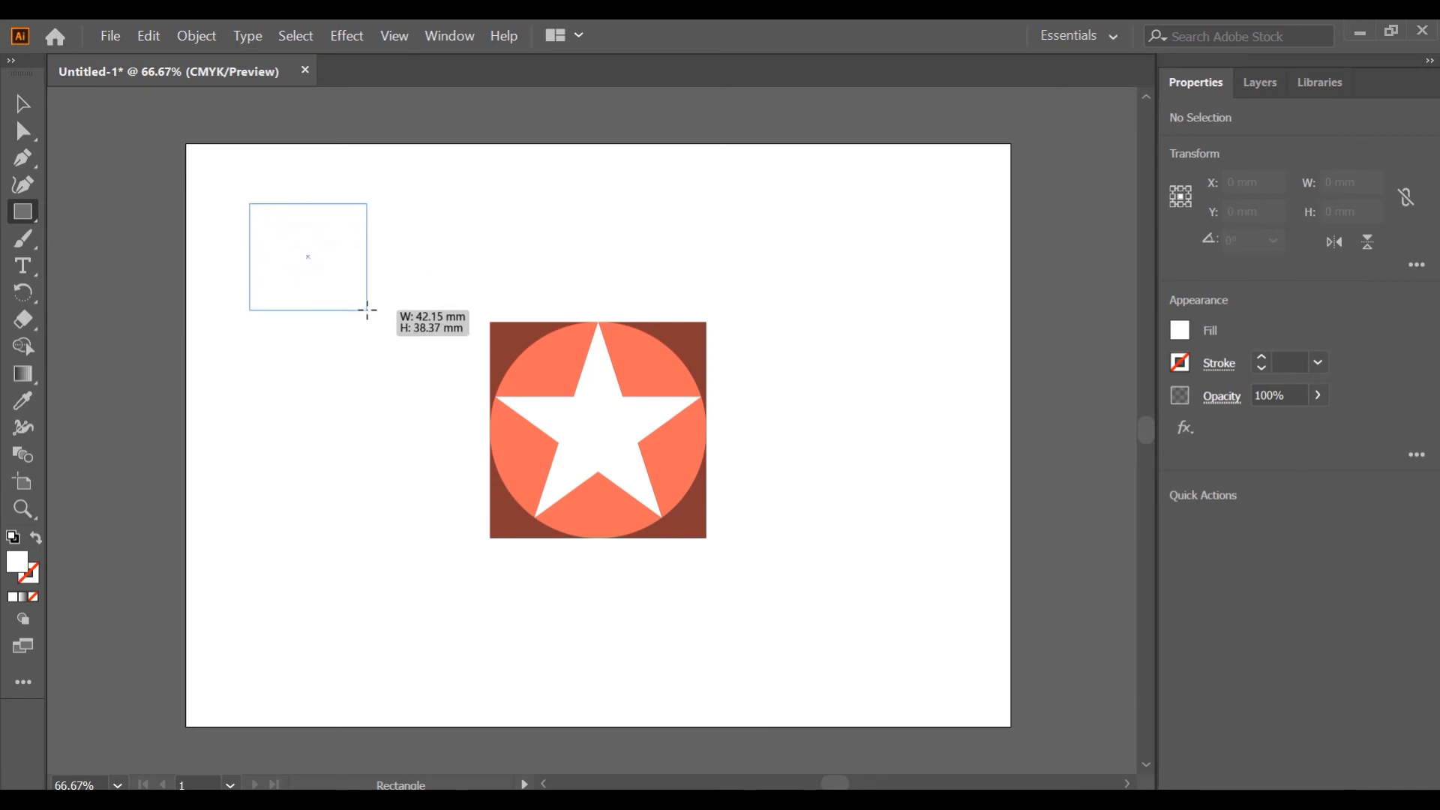
drag(367, 310, 384, 335)
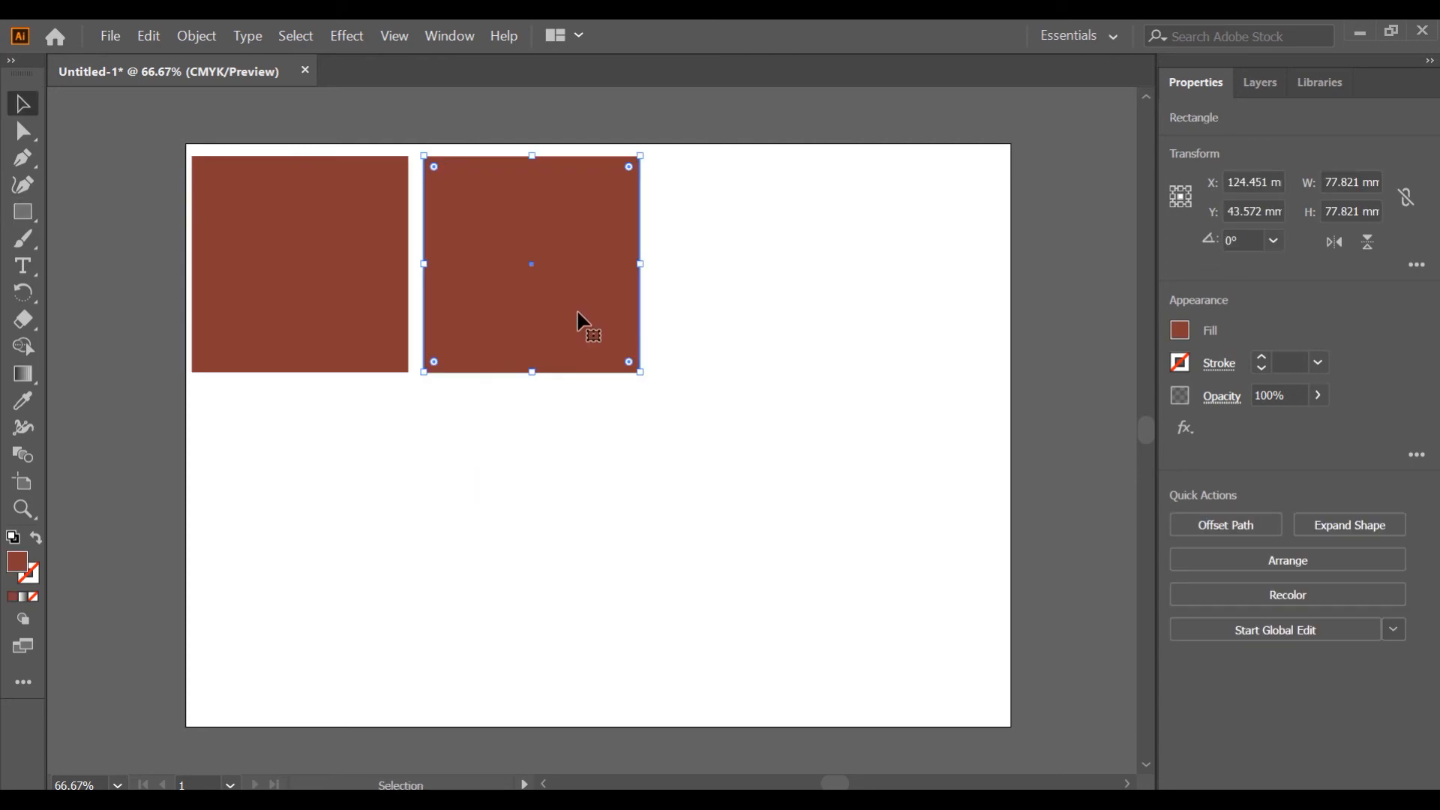
Delete the right square and duplicate the remaining square to the right with an Alt-drag copy.
key(Delete)
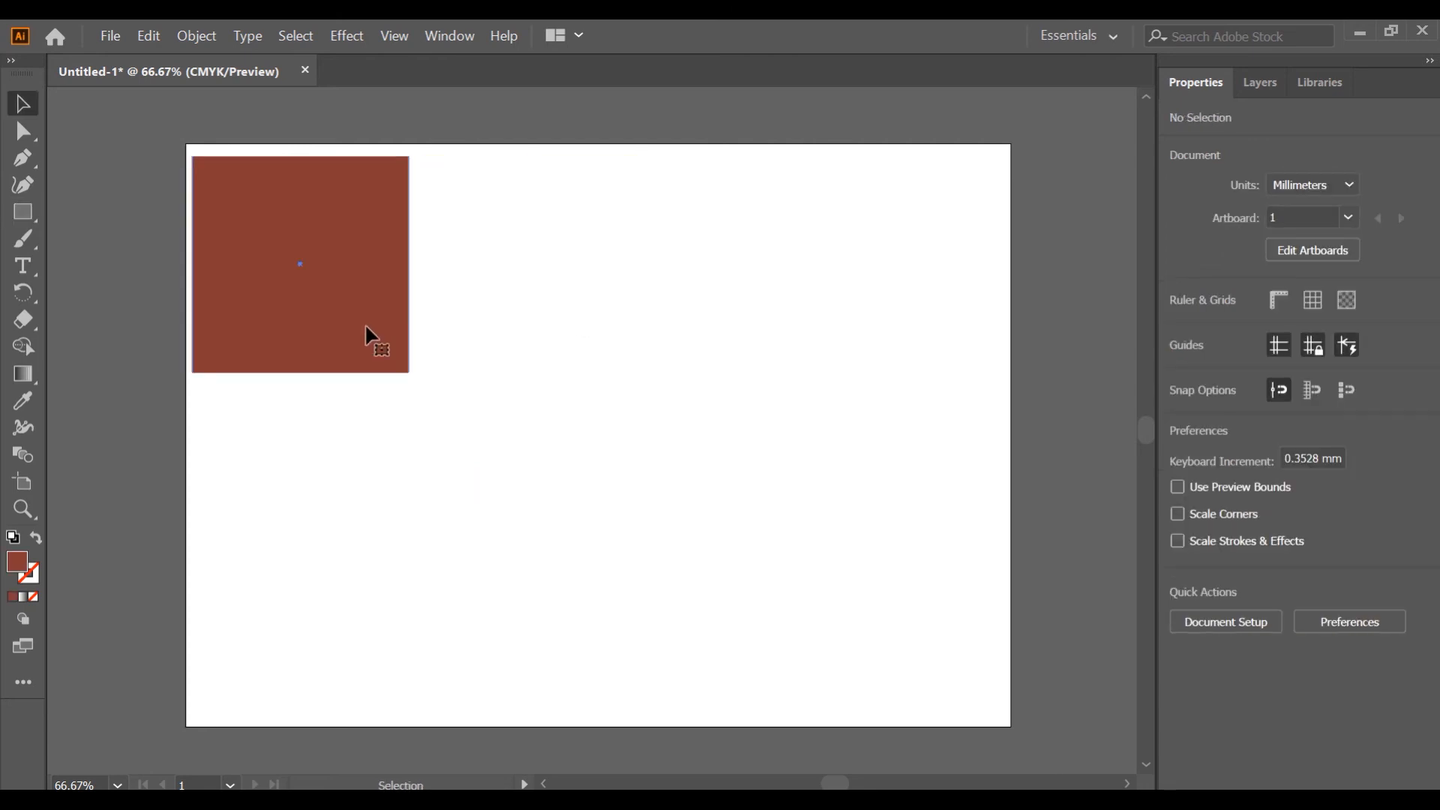
click(366, 328)
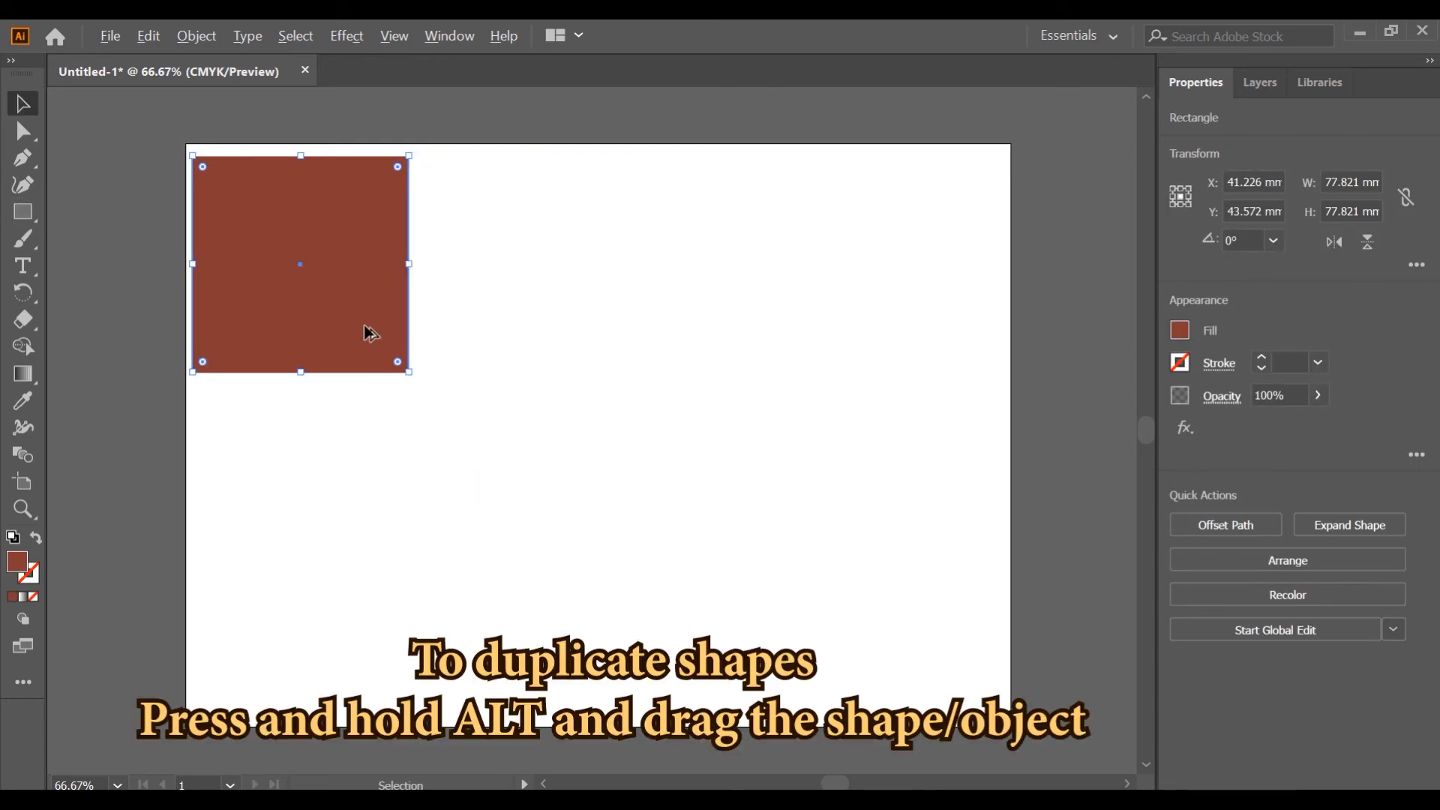
drag(359, 326, 609, 340)
click(735, 384)
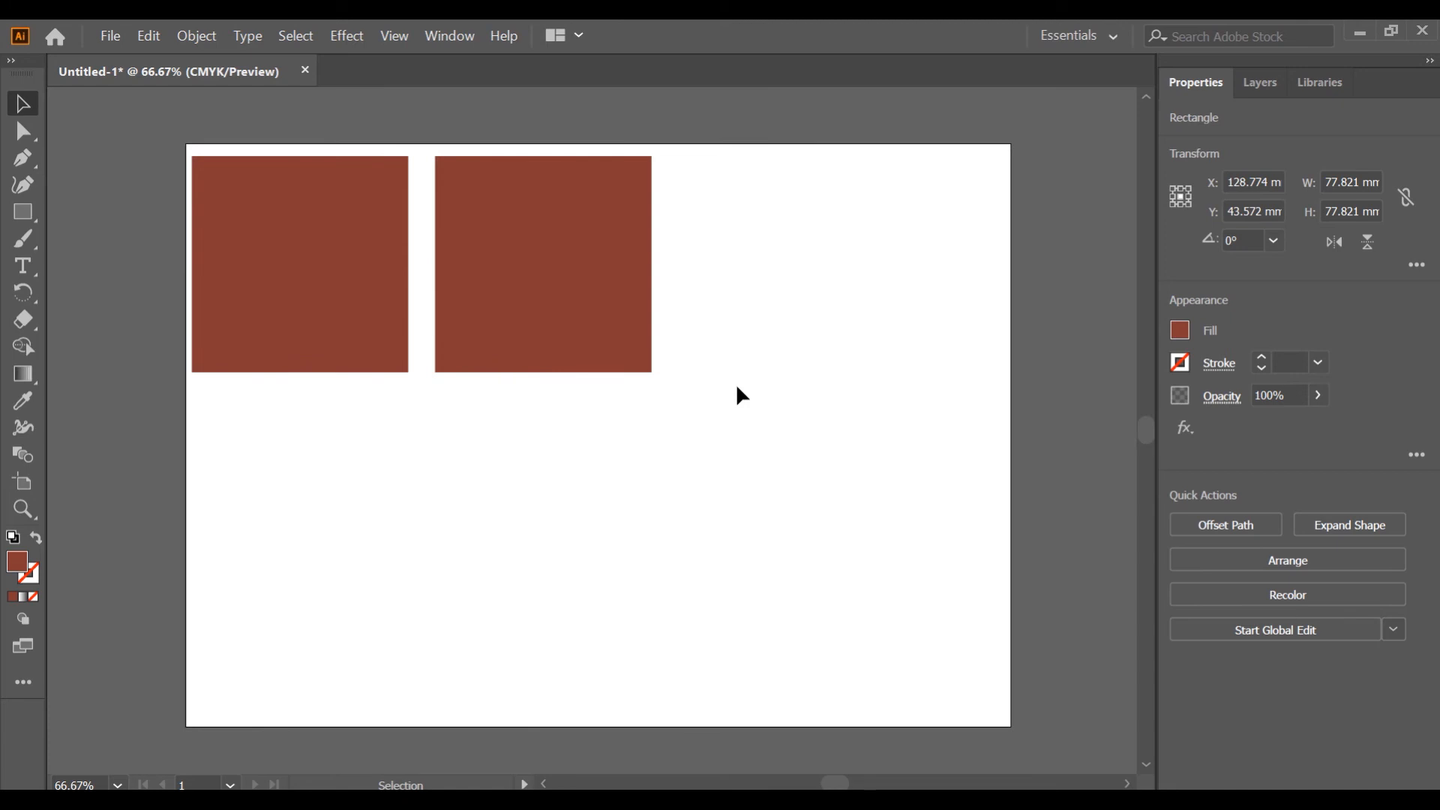
Repeat the last duplication on the copied square to add a third square to the row.
click(638, 354)
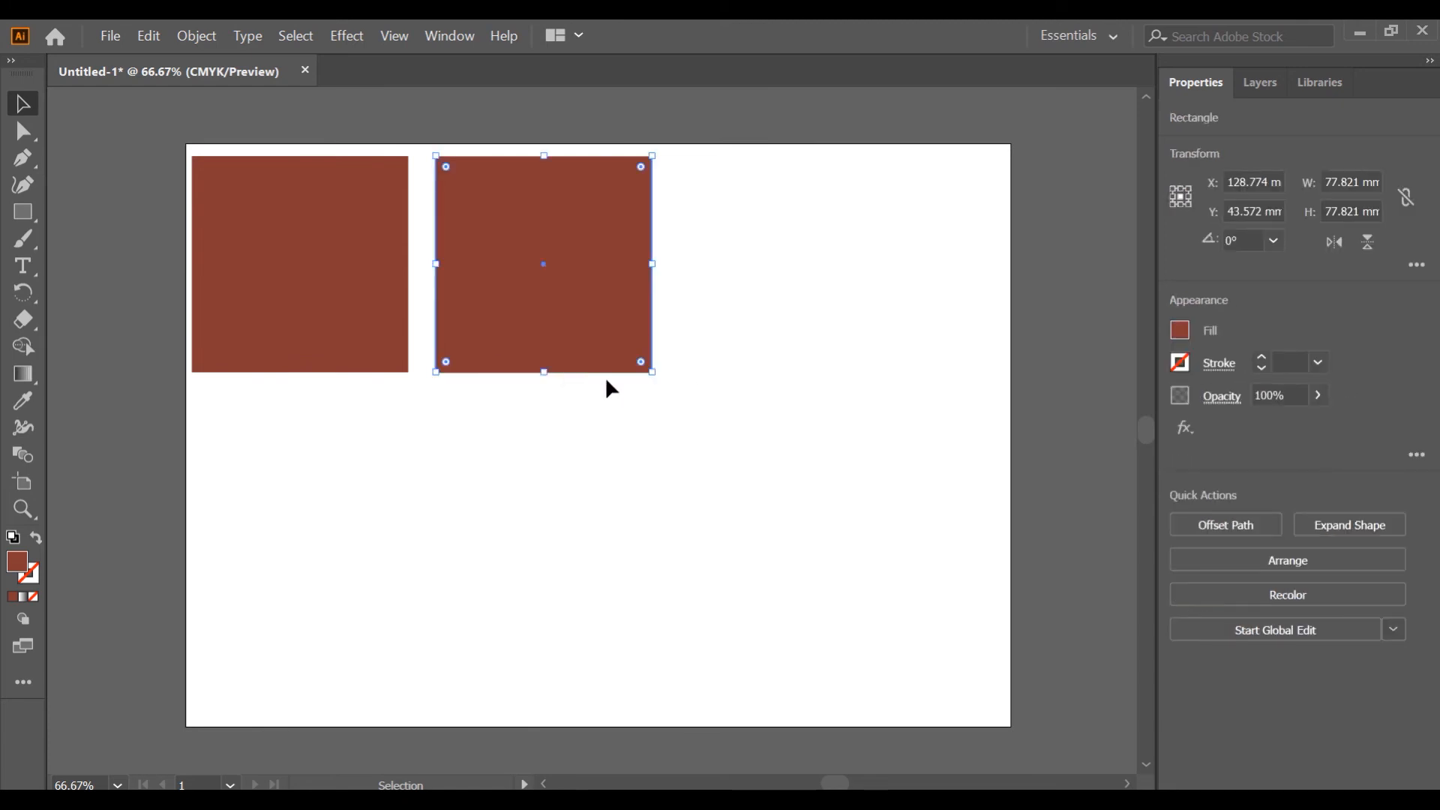
key(ctrl+d)
key(ctrl+z)
key(ctrl+d)
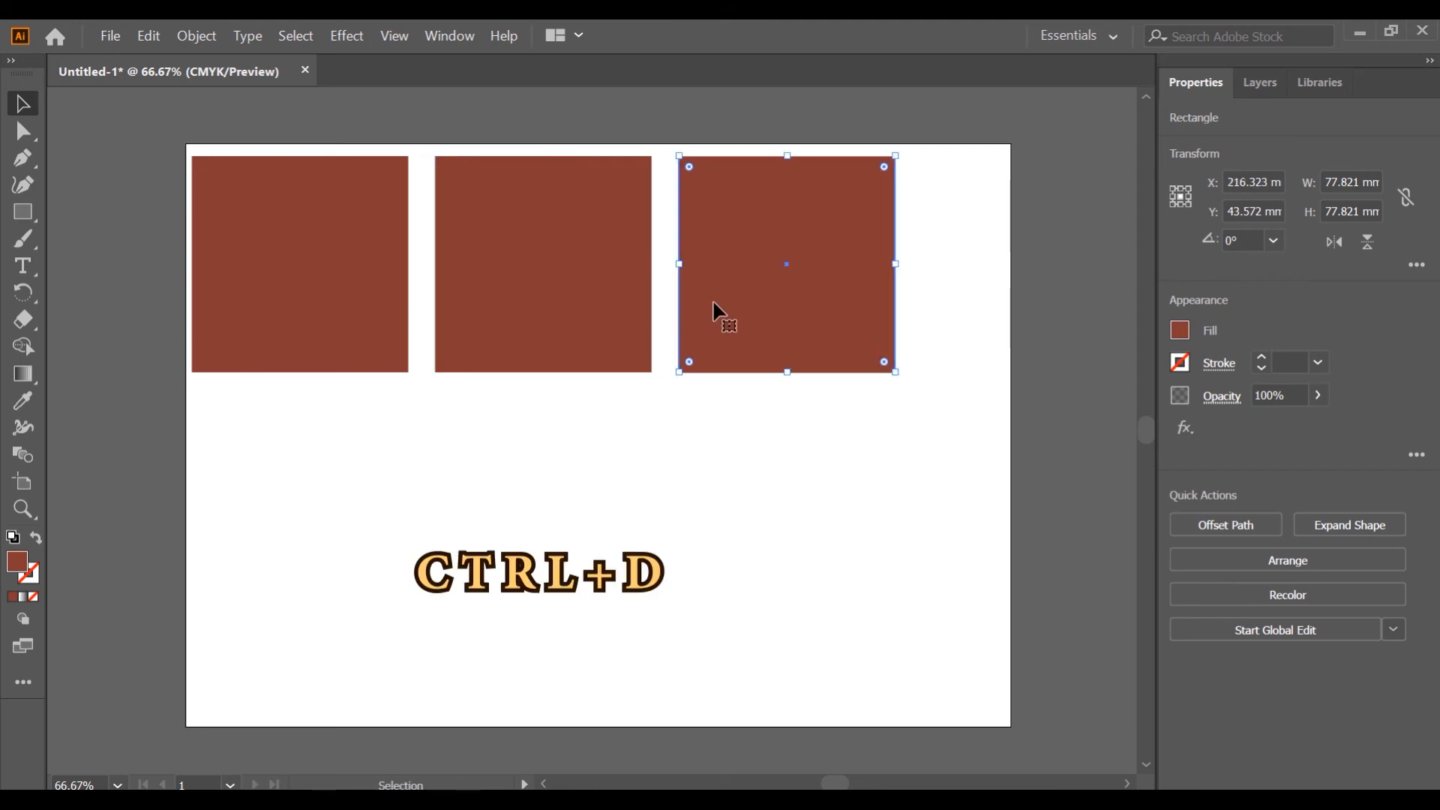
key(ctrl+shift+a)
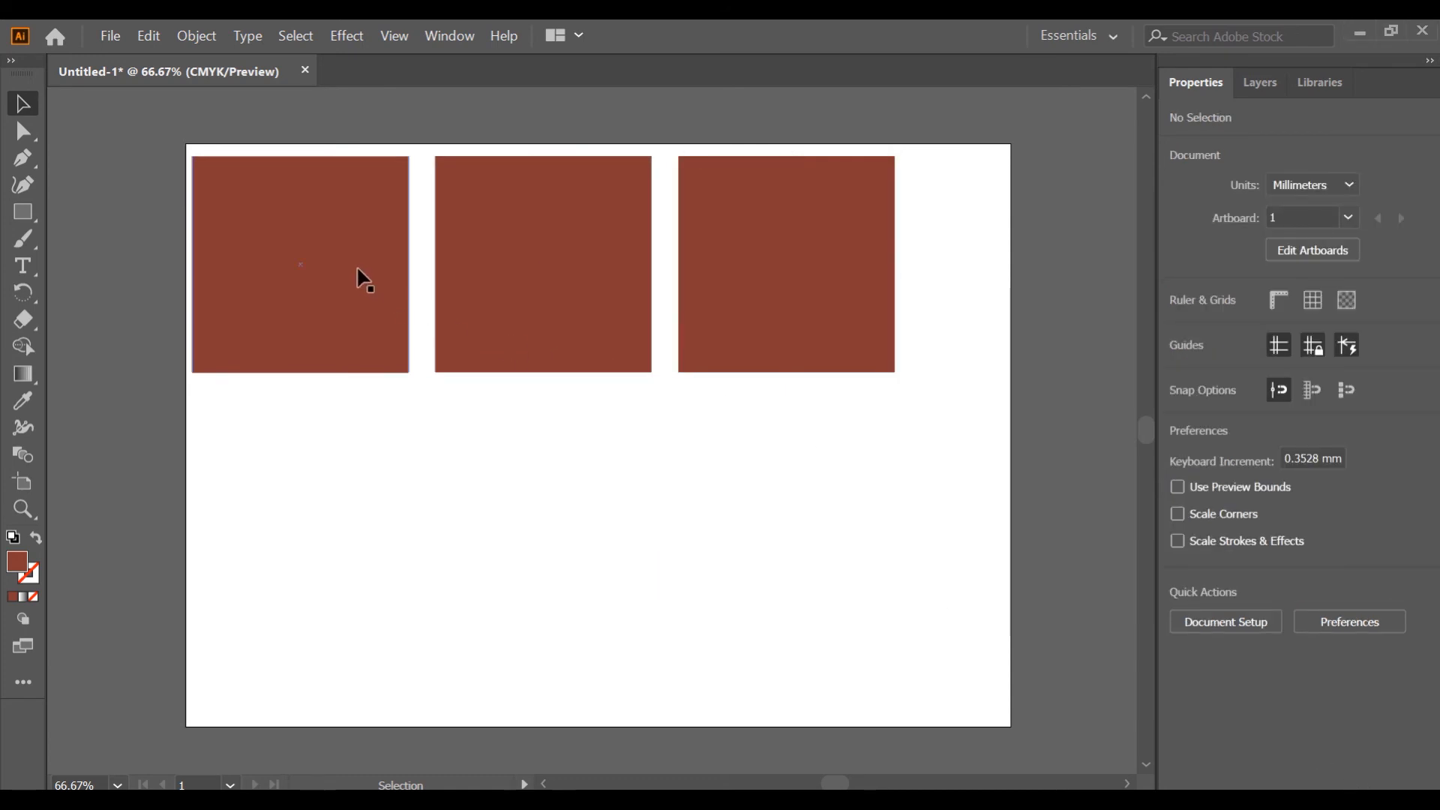
Scale the three squares down to about 49 mm and duplicate one to form a row of four.
drag(979, 464, 307, 270)
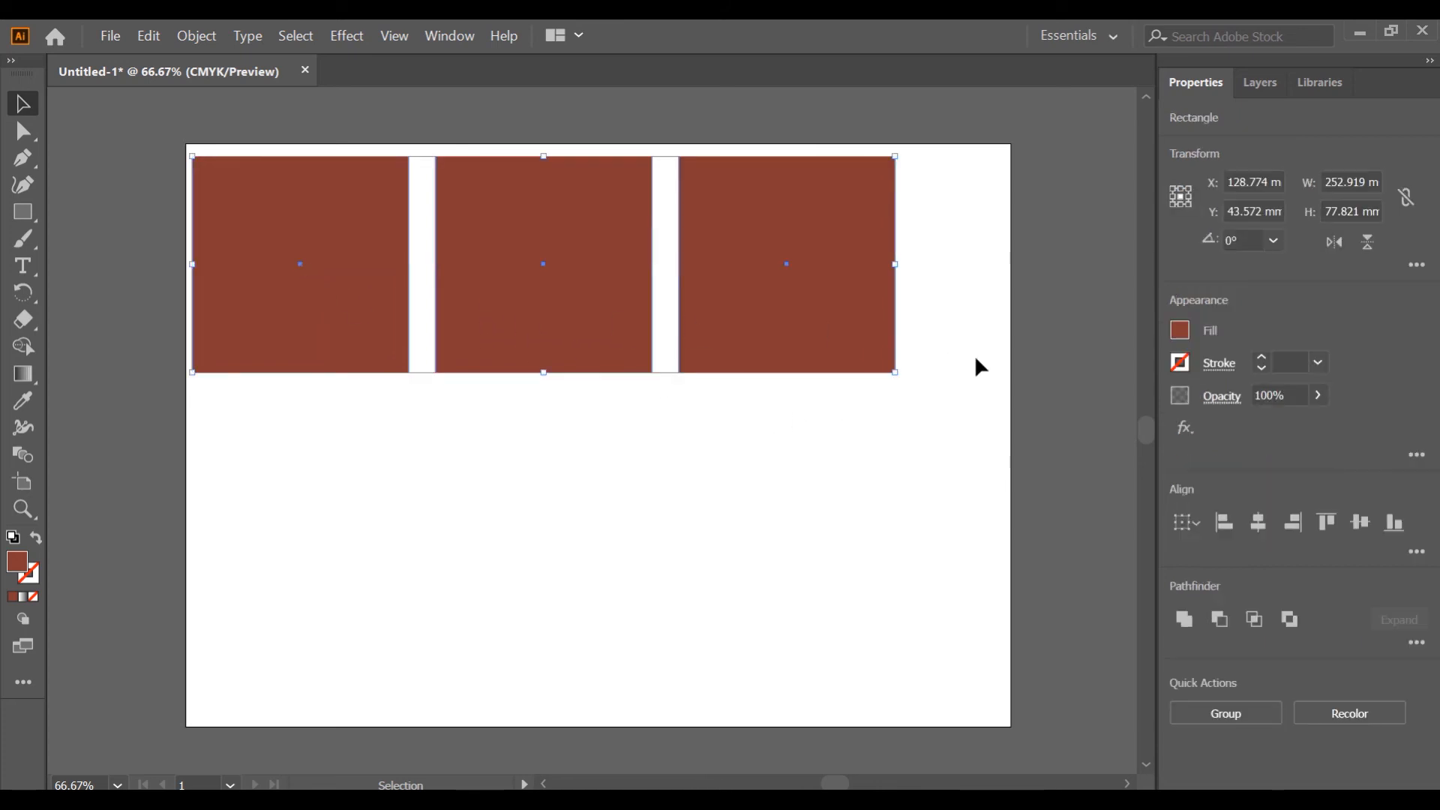
drag(897, 373, 632, 291)
click(719, 300)
drag(533, 241, 690, 237)
click(382, 391)
Round all corners of the first square and only the top-left corner of the second square.
scroll(381, 392, down, 1)
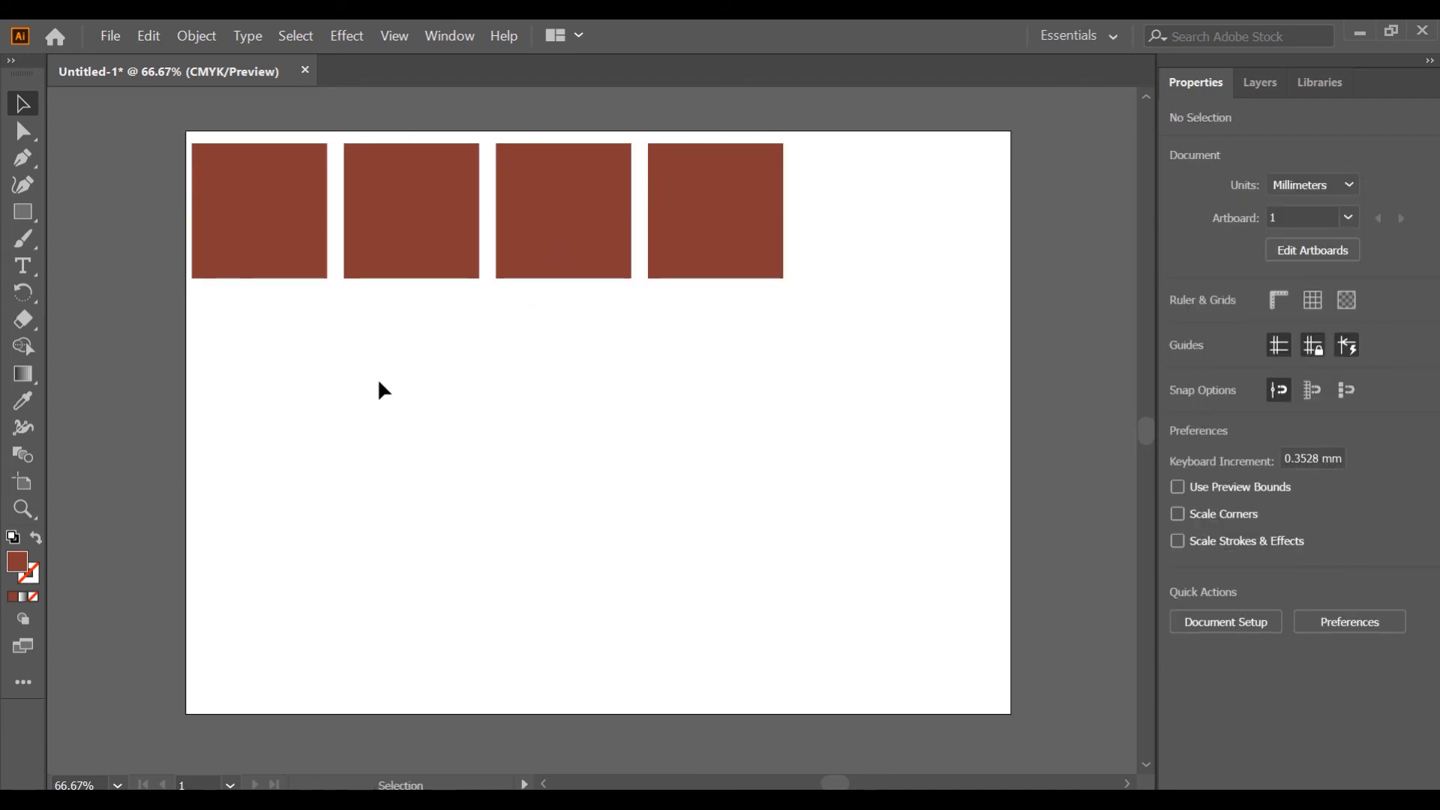
click(290, 244)
scroll(308, 338, left, 3)
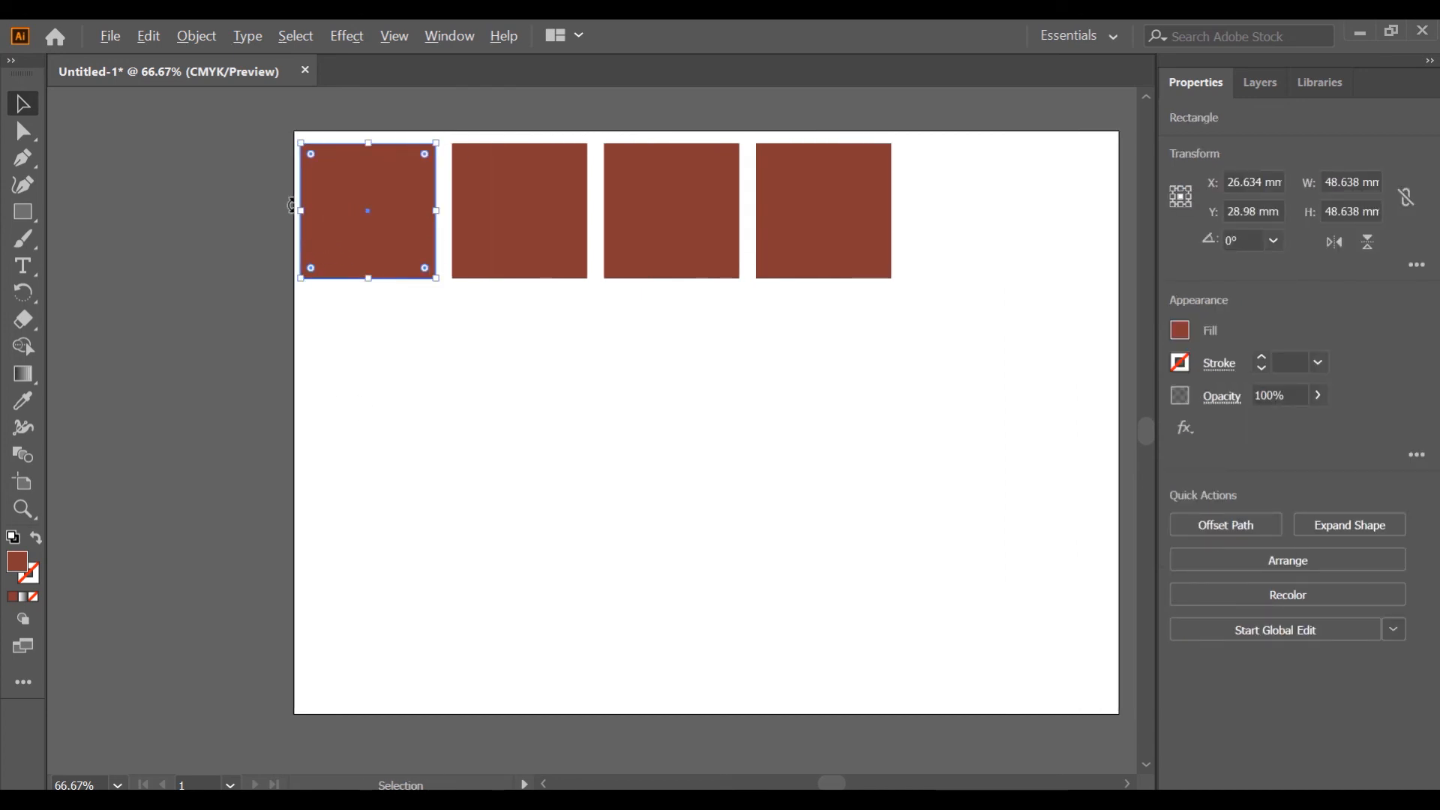
scroll(293, 211, up, 2)
scroll(517, 225, up, 1)
scroll(476, 229, up, 1)
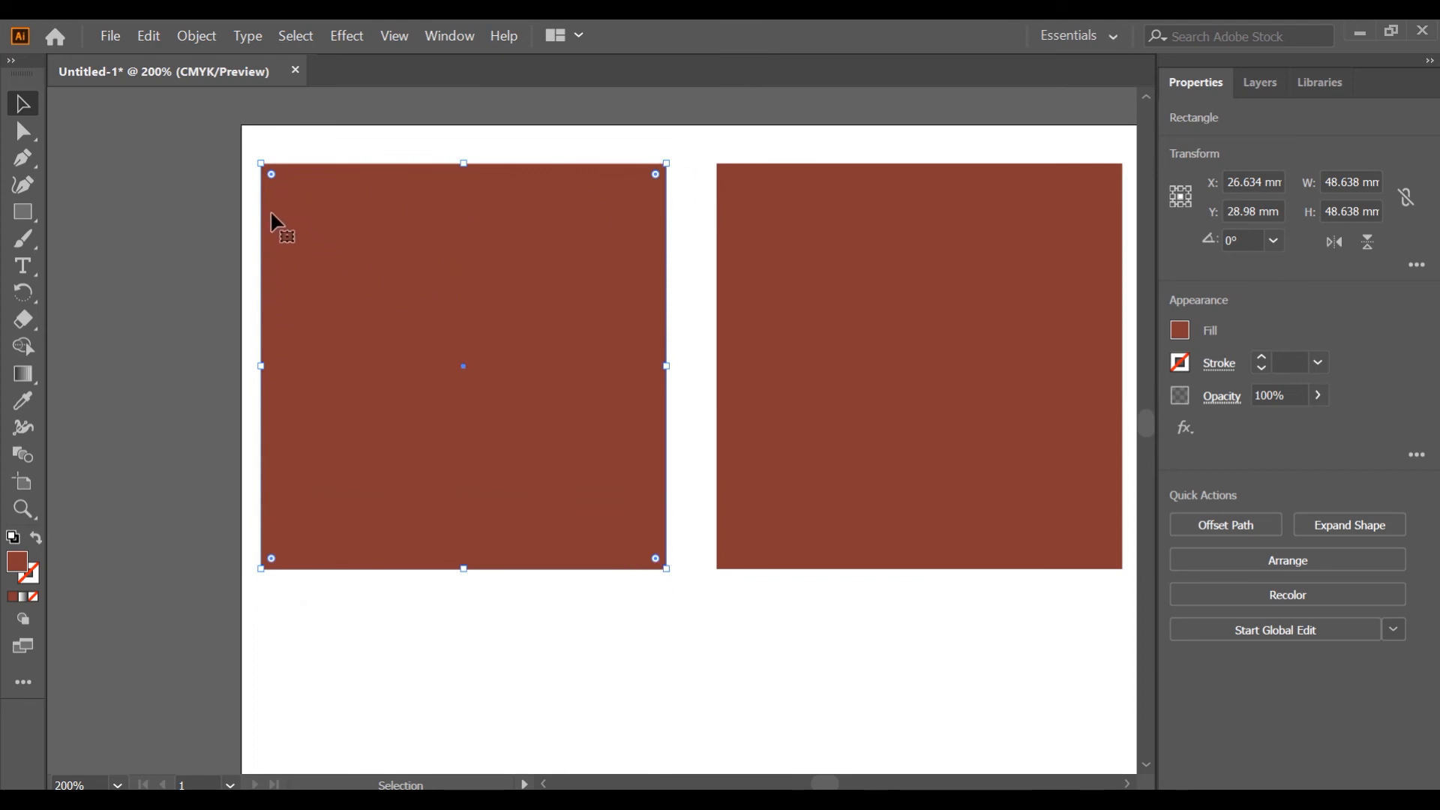
drag(272, 177, 390, 291)
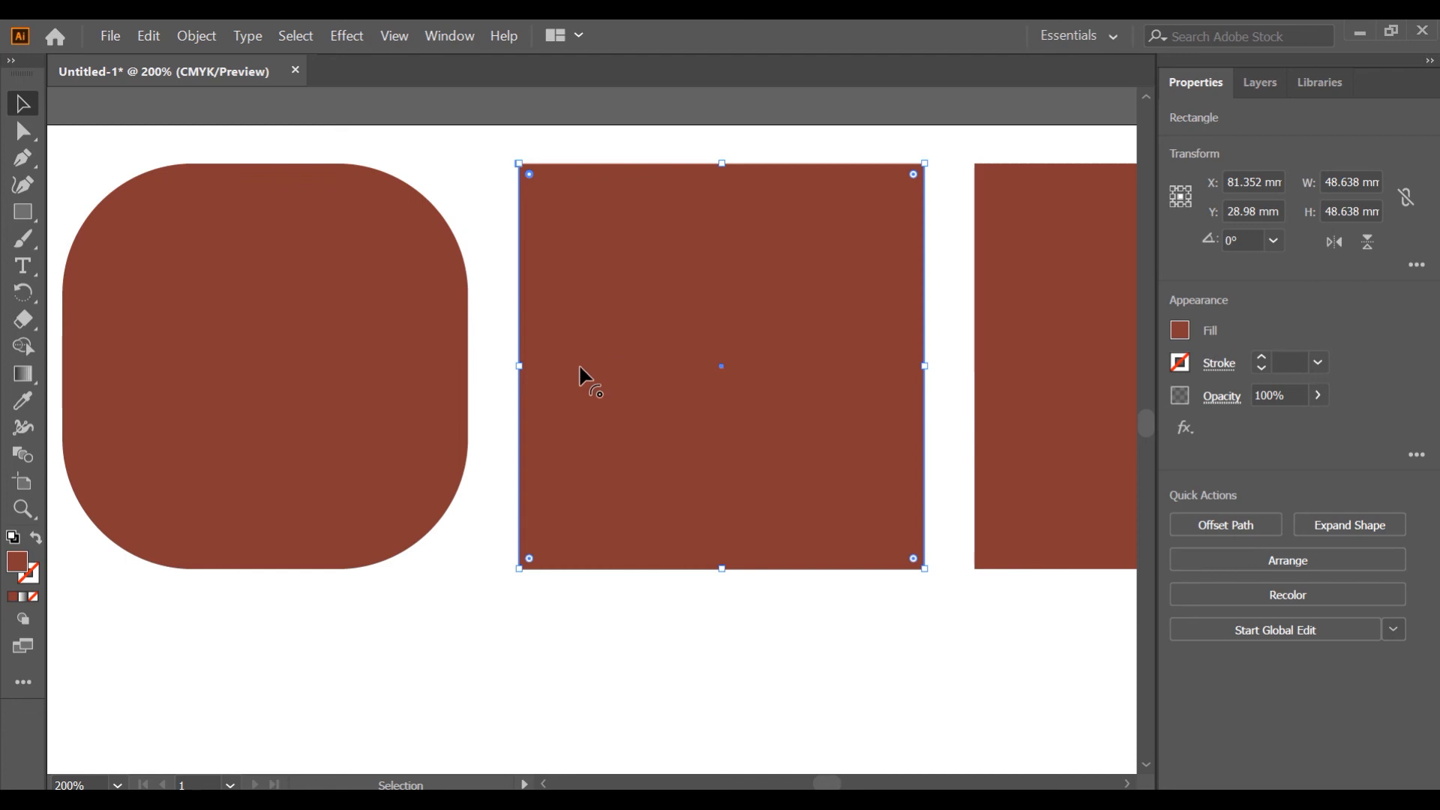
drag(528, 173, 694, 336)
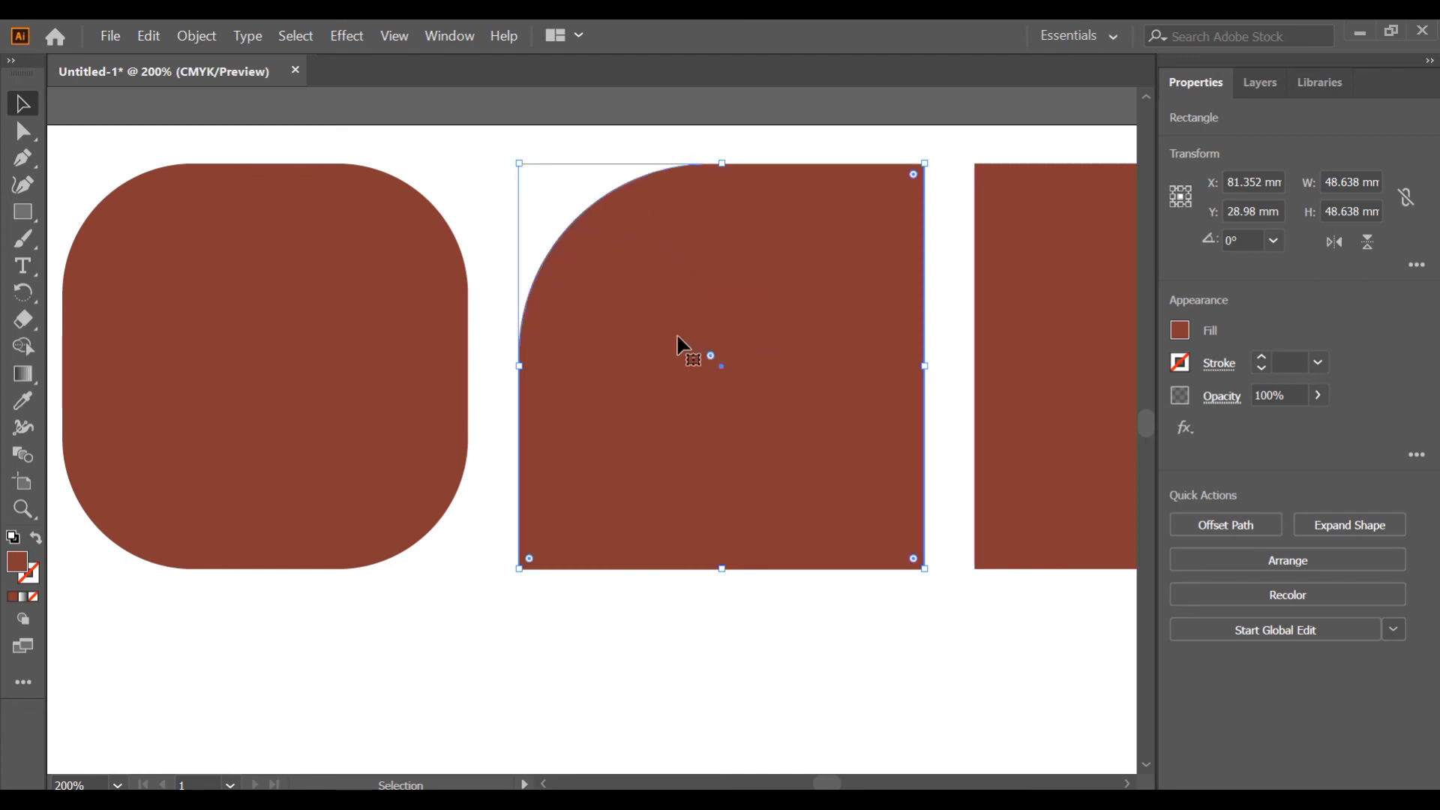
Round the top two corners of the third square with its corner widgets.
scroll(680, 340, right, 2)
scroll(680, 340, right, 8)
key(v)
click(673, 309)
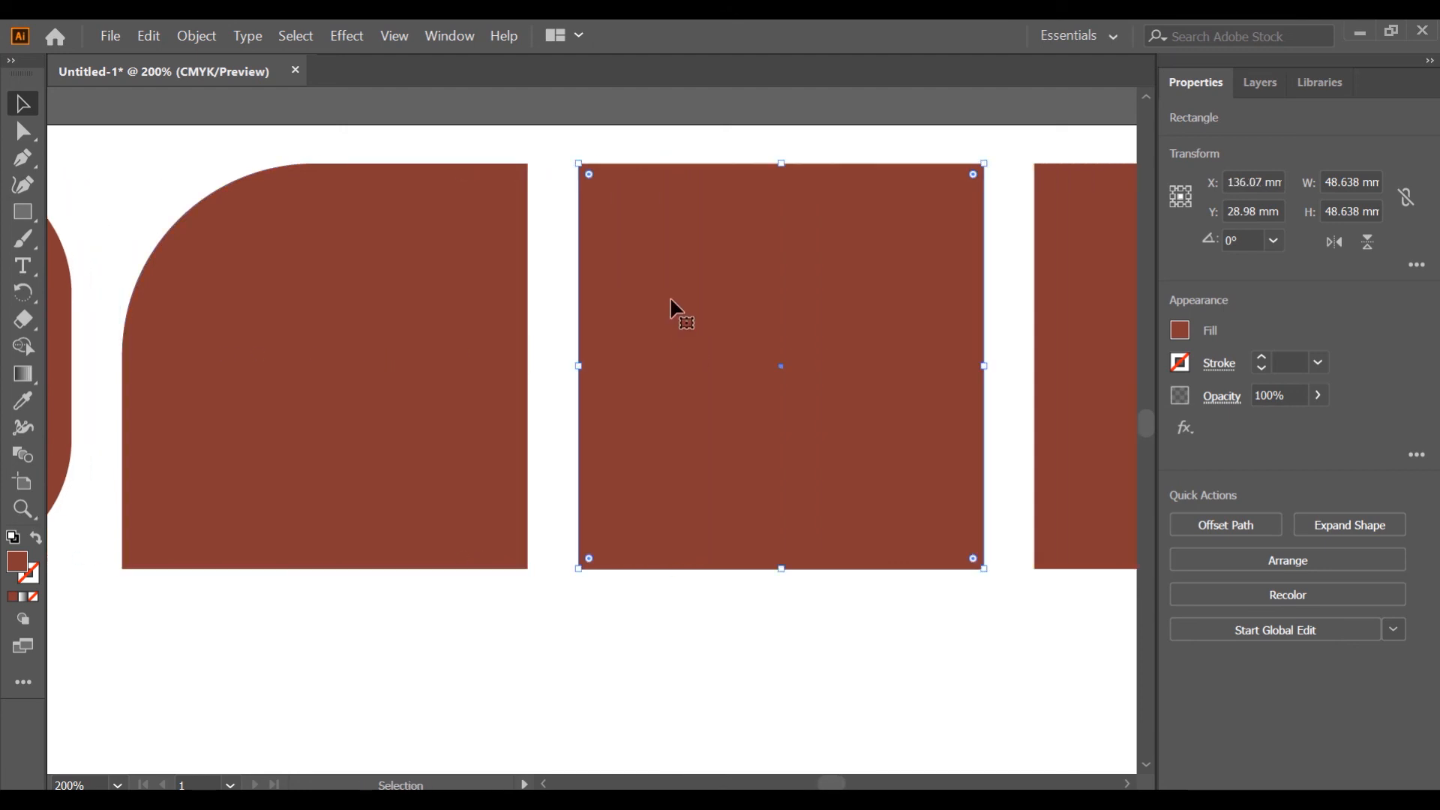
click(589, 174)
drag(591, 172, 772, 359)
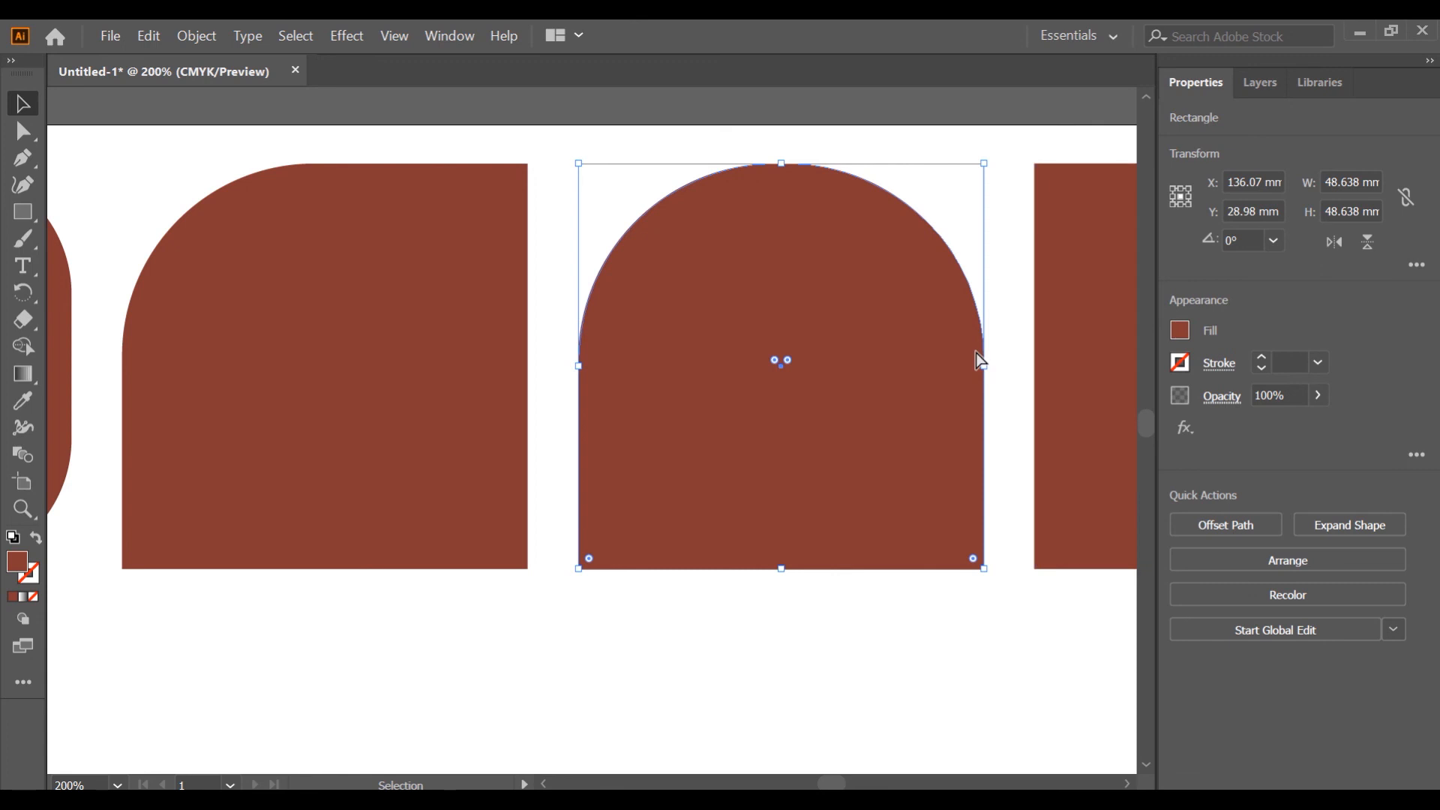
Round every corner except the bottom-right one on the fourth square.
click(1048, 300)
scroll(975, 354, right, 5)
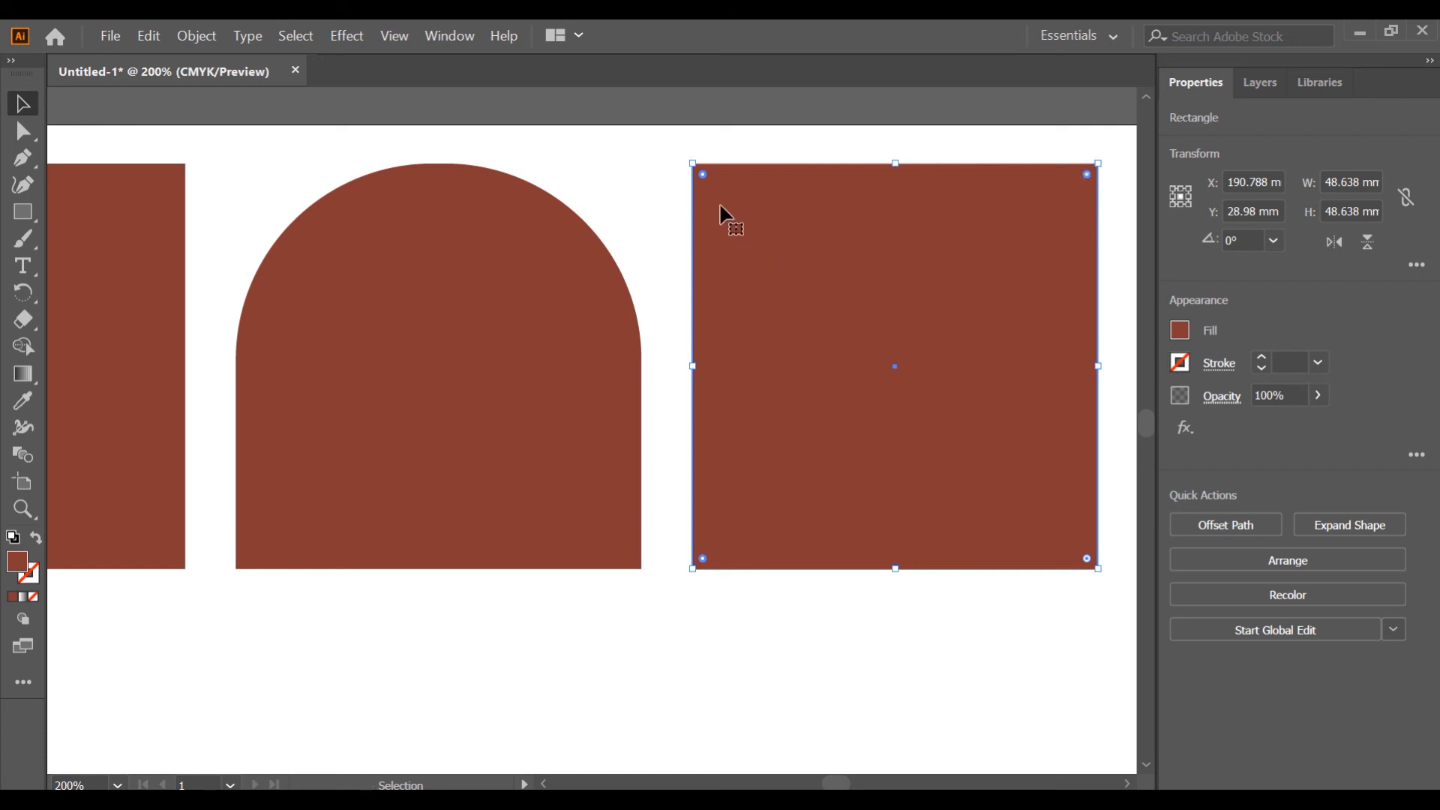
drag(701, 172, 929, 389)
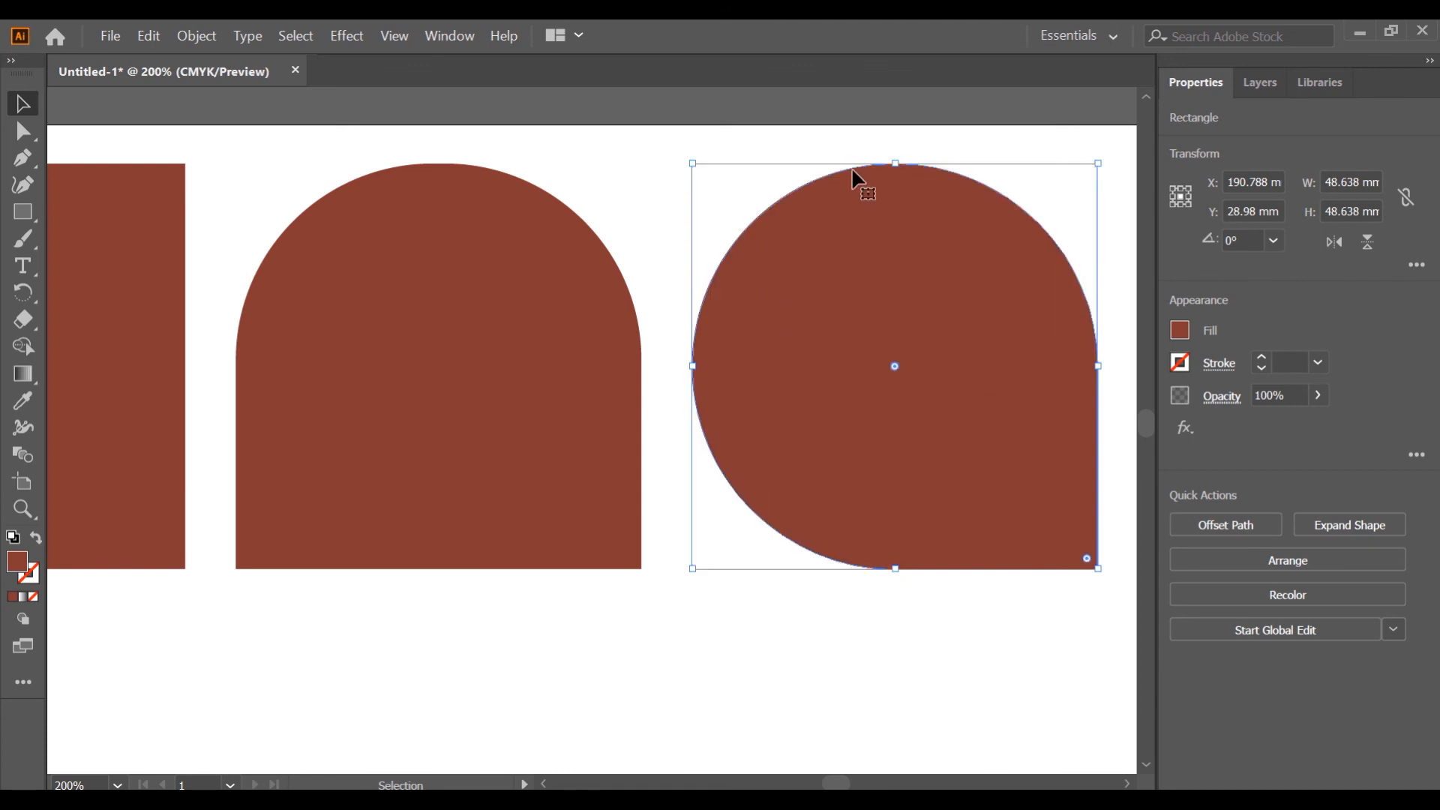
Draw a slanted line below the squares with the Line Segment tool and give it a 1 pt stroke.
key(ctrl+0)
click(100, 326)
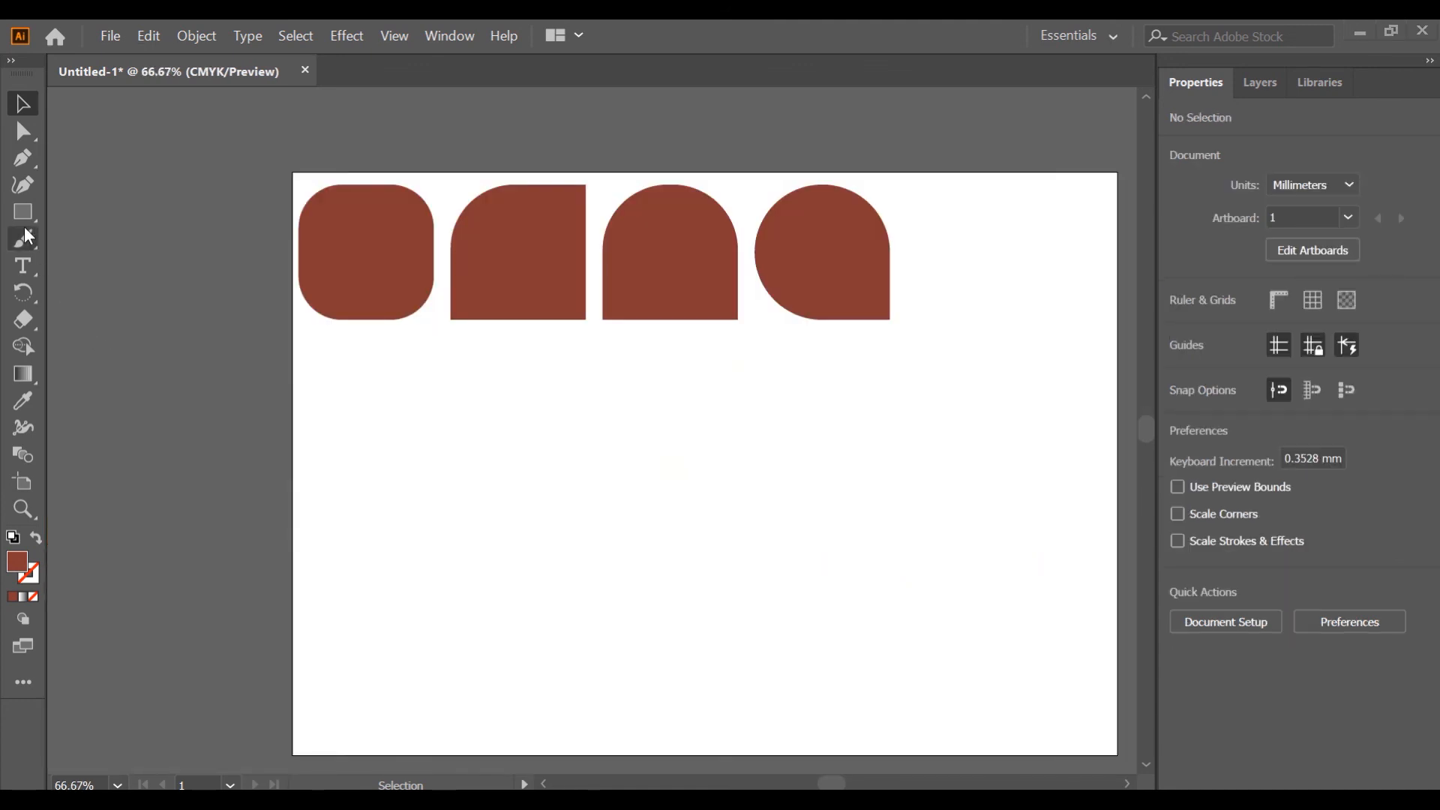
click(27, 217)
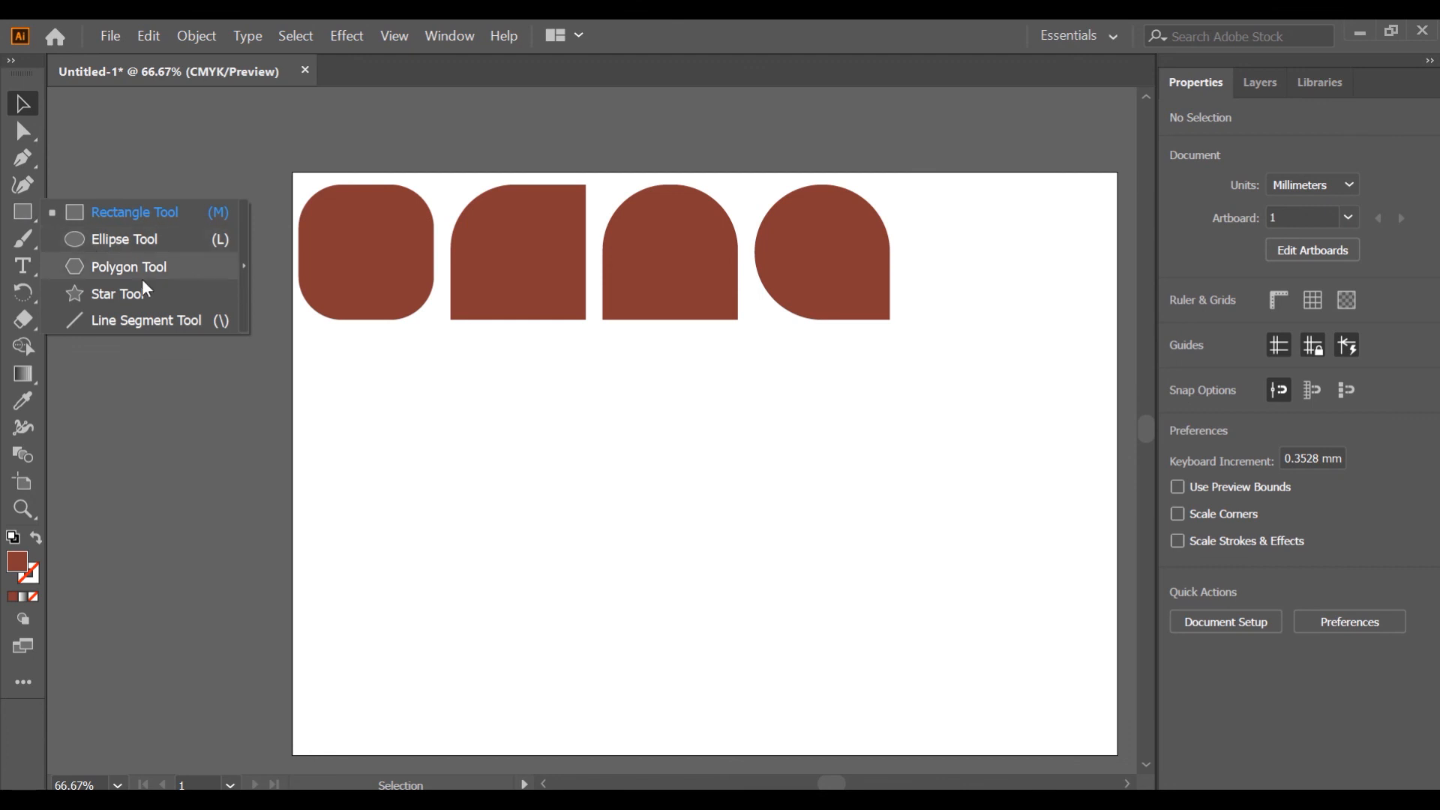
click(110, 322)
drag(327, 456, 848, 410)
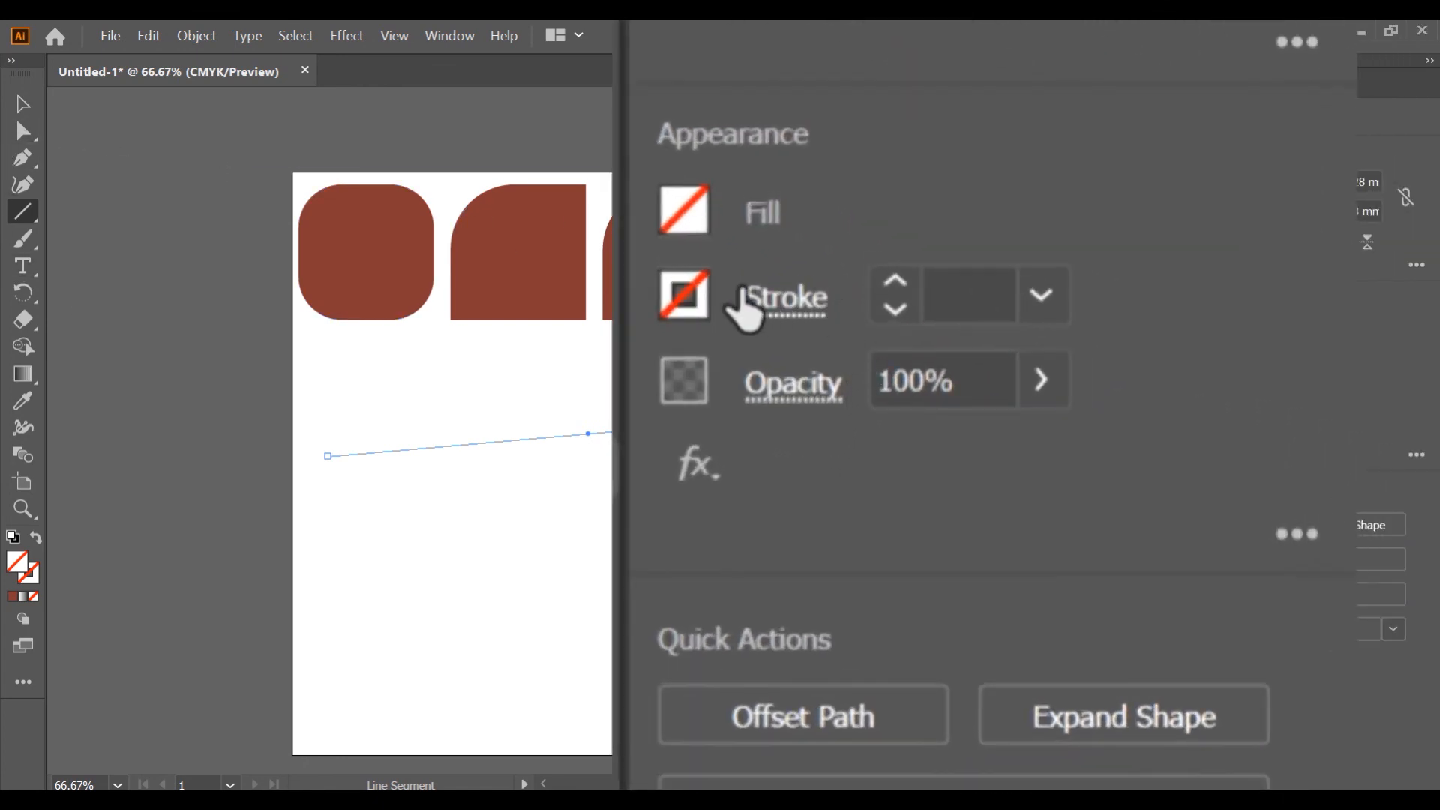
click(894, 282)
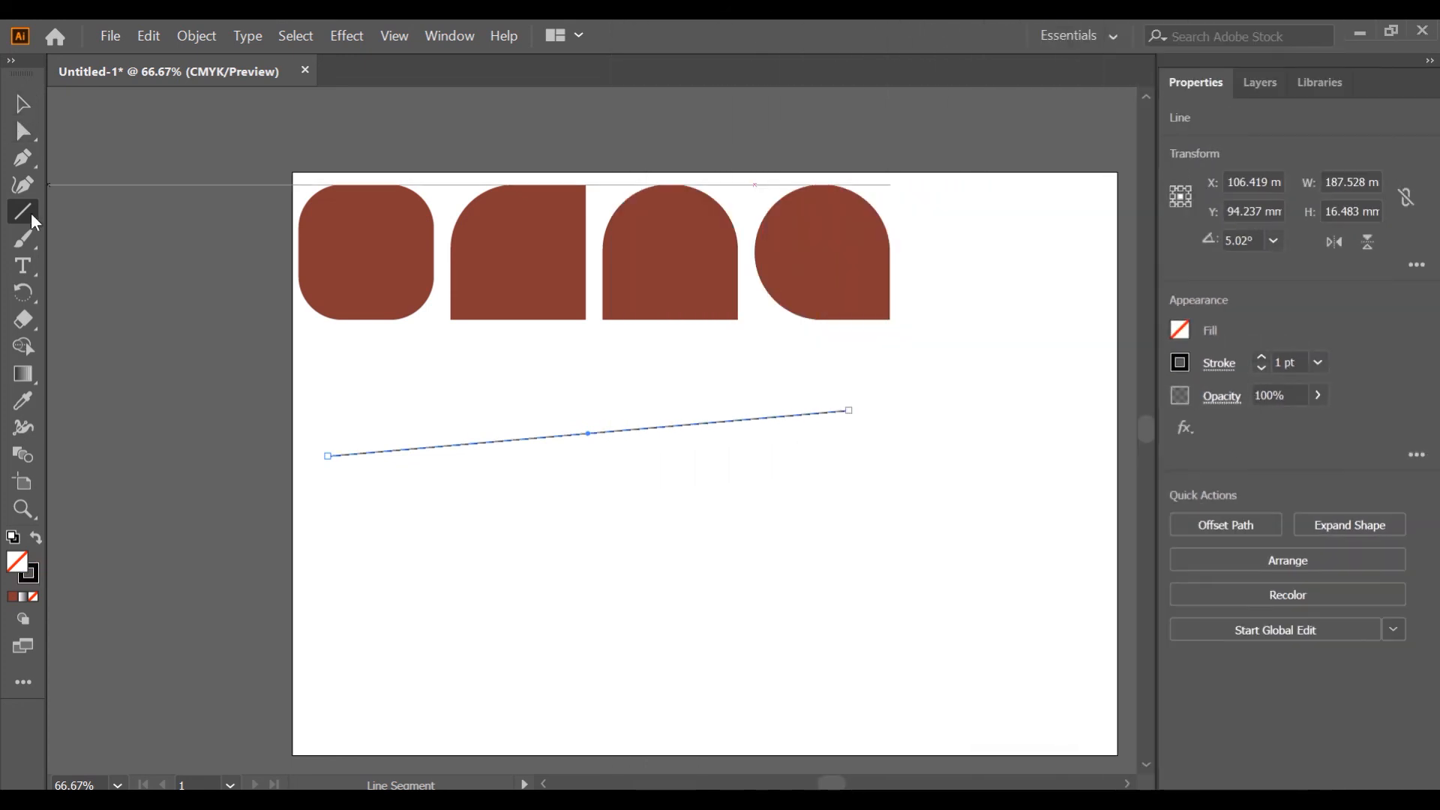
Draw two horizontal lines below the slanted line and two vertical lines at the artboard's right side.
drag(28, 212, 90, 318)
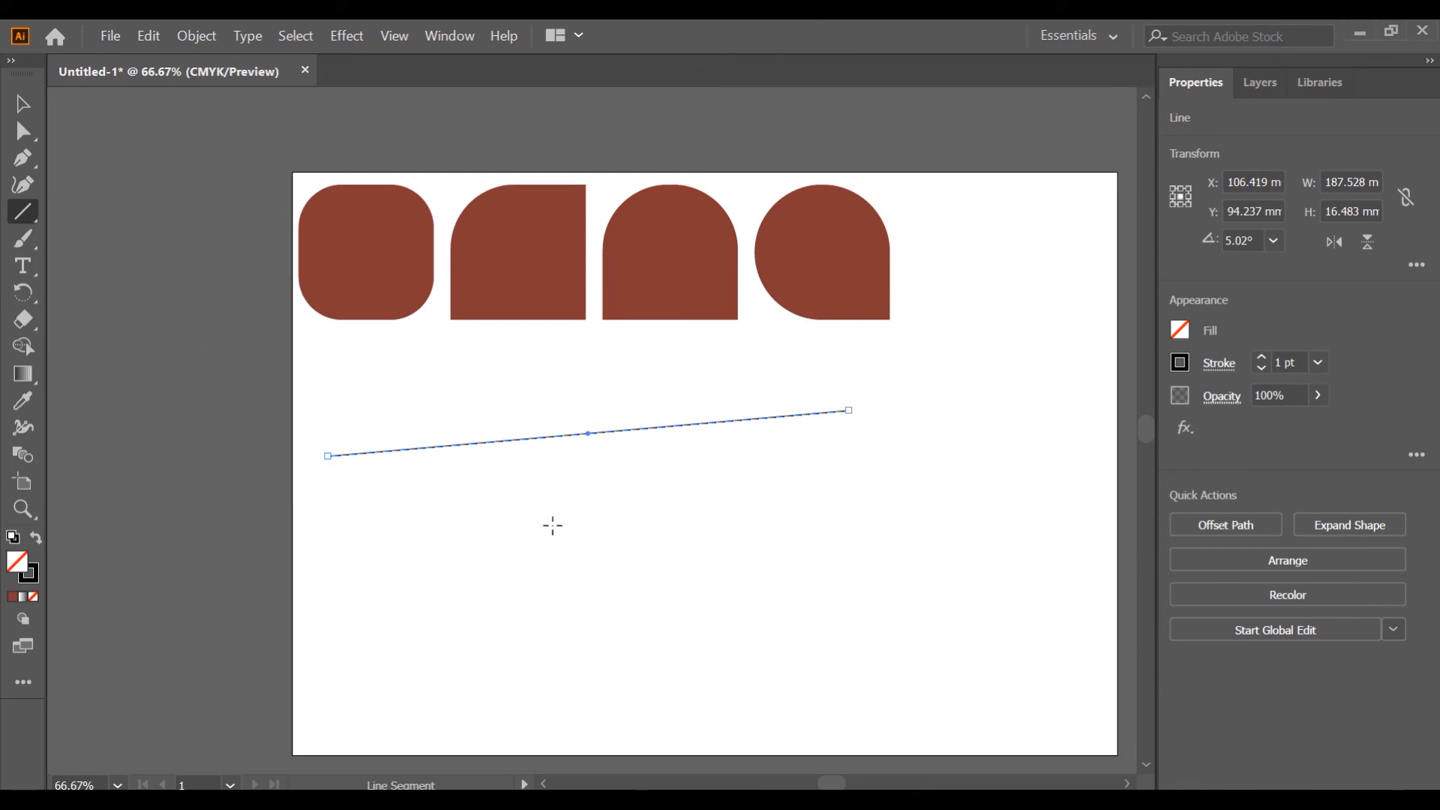
drag(327, 531, 858, 550)
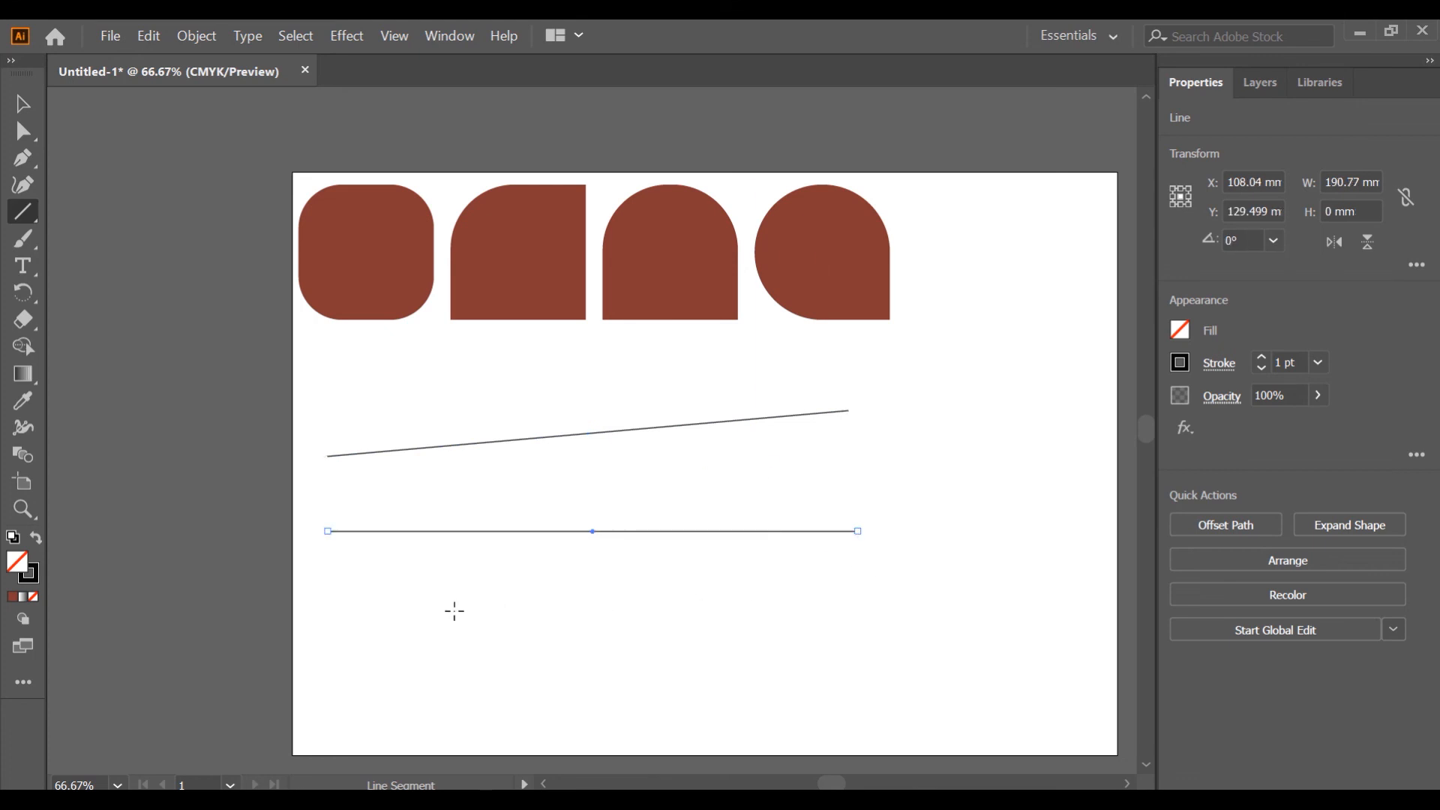
drag(982, 238, 1018, 538)
mouse_move(335, 599)
mouse_down()
mouse_move(575, 614)
mouse_move(874, 595)
mouse_up()
drag(921, 309, 952, 596)
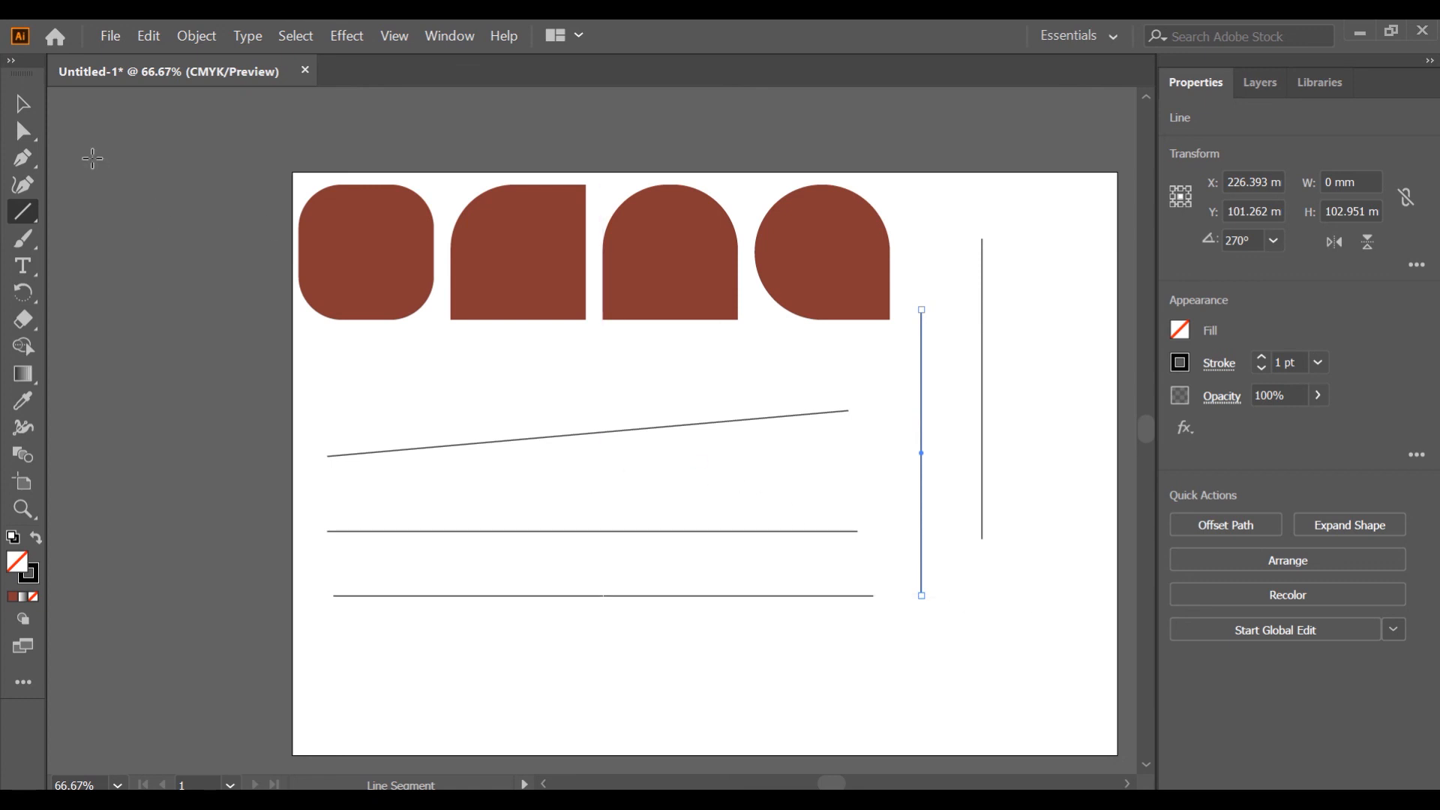
Select the fully rounded square at the artboard's upper left.
click(23, 104)
click(178, 192)
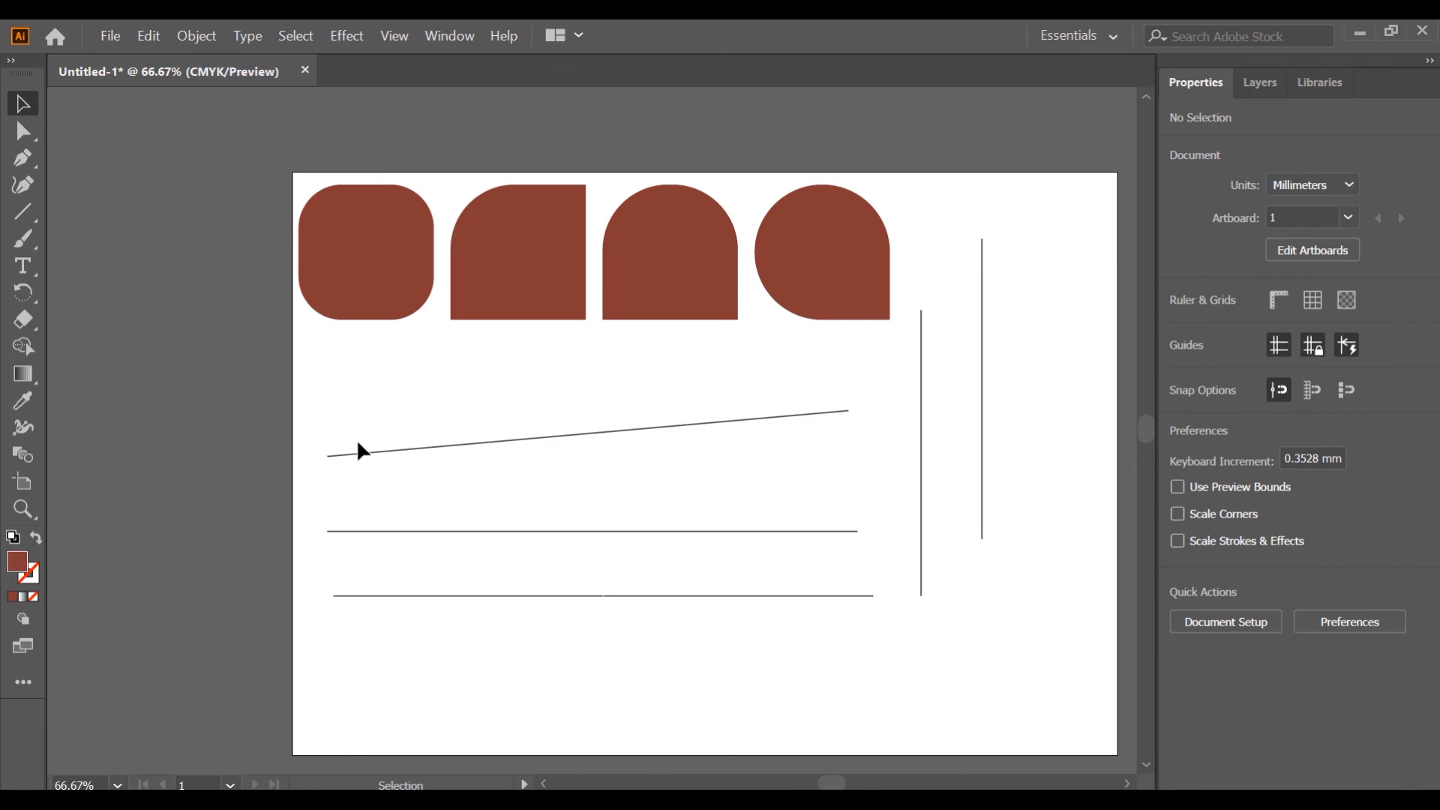
click(392, 308)
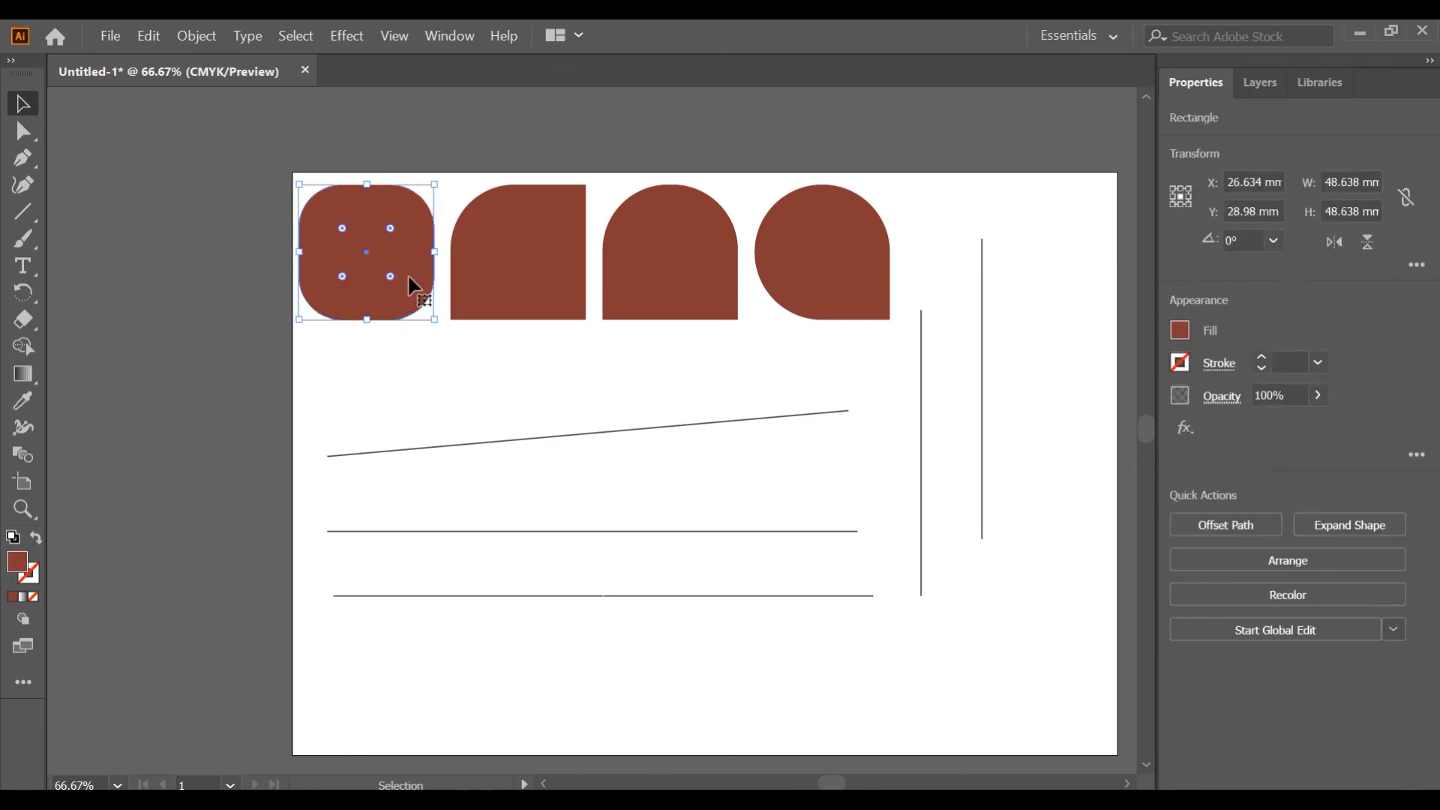